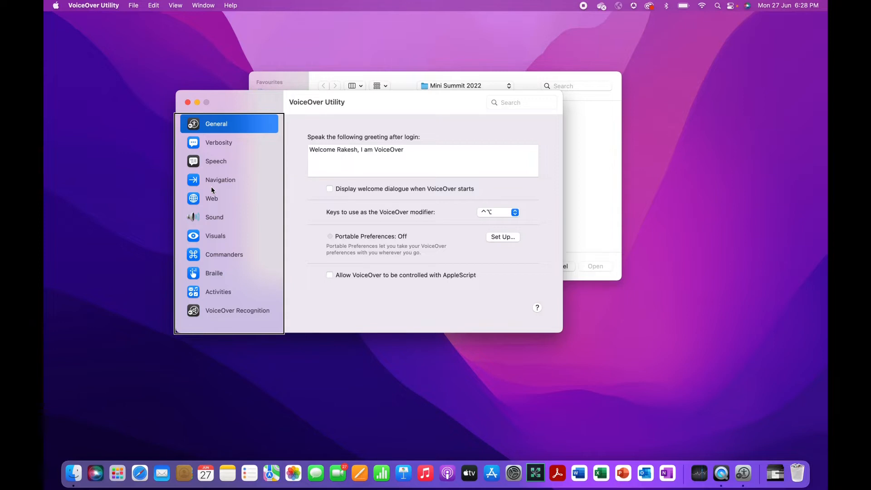
Return focus to the category list and step through Verbosity, Speech, Navigation and Web
click(521, 103)
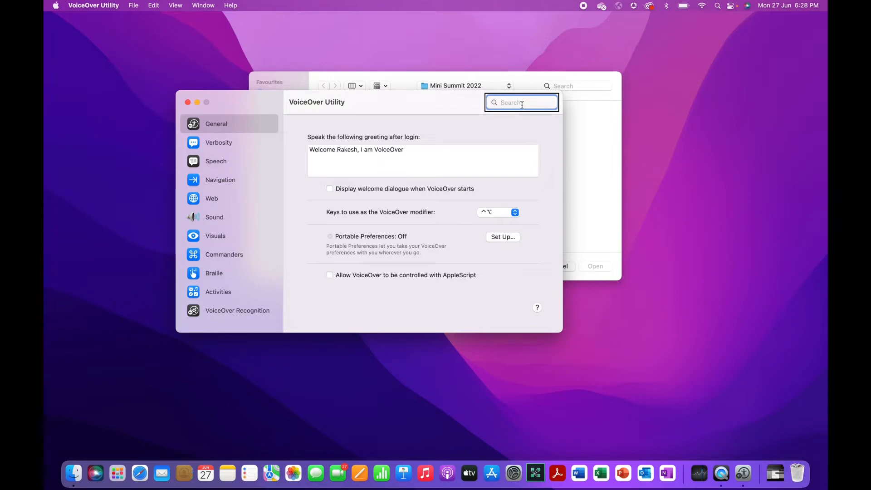
click(212, 188)
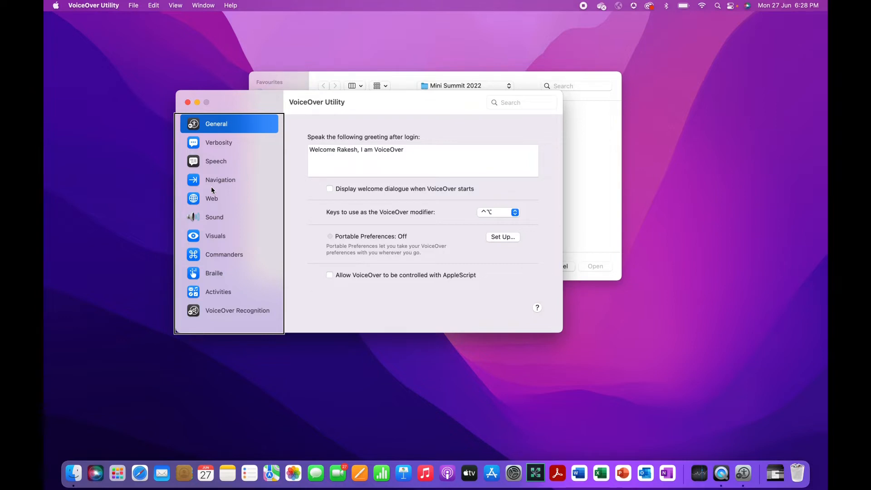
key(Down)
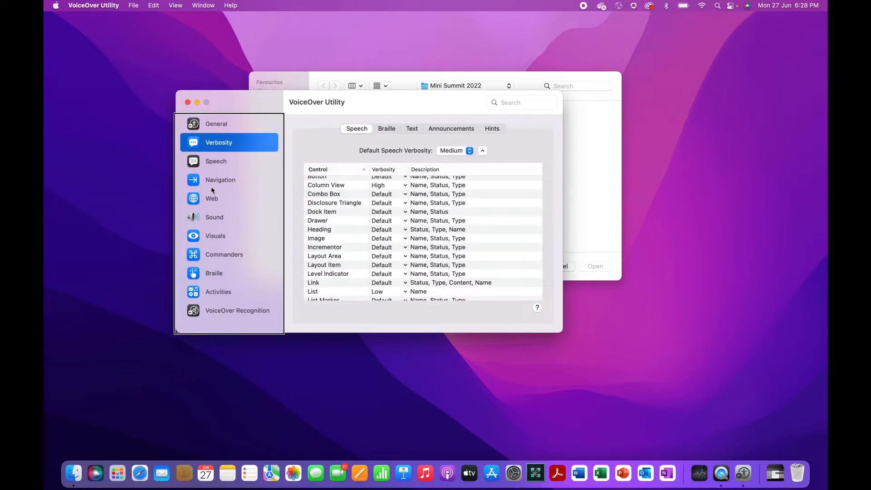
key(Down)
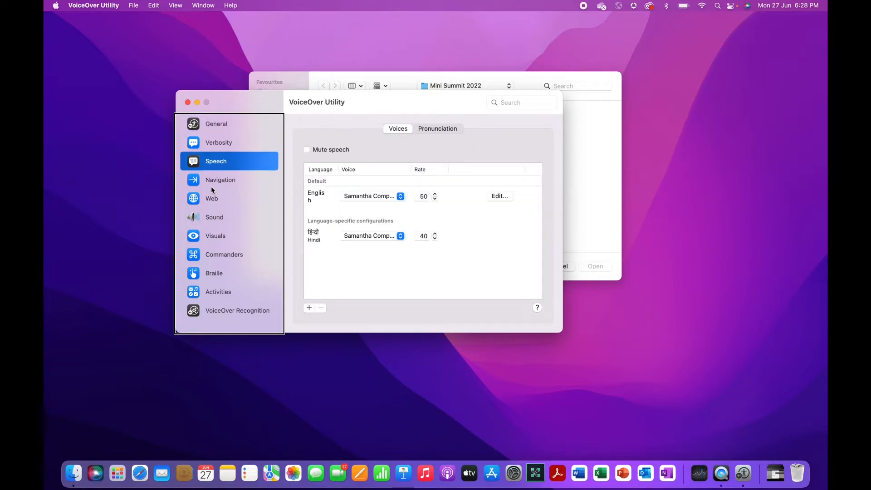
key(Down)
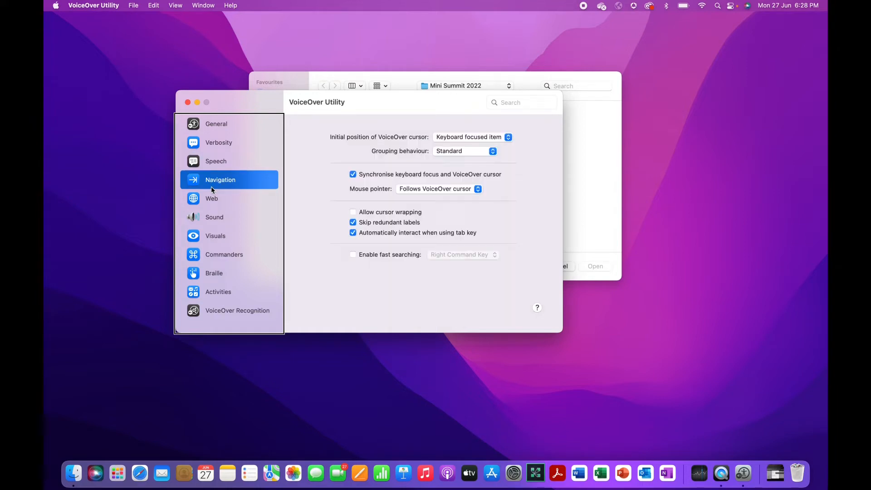
key(Down)
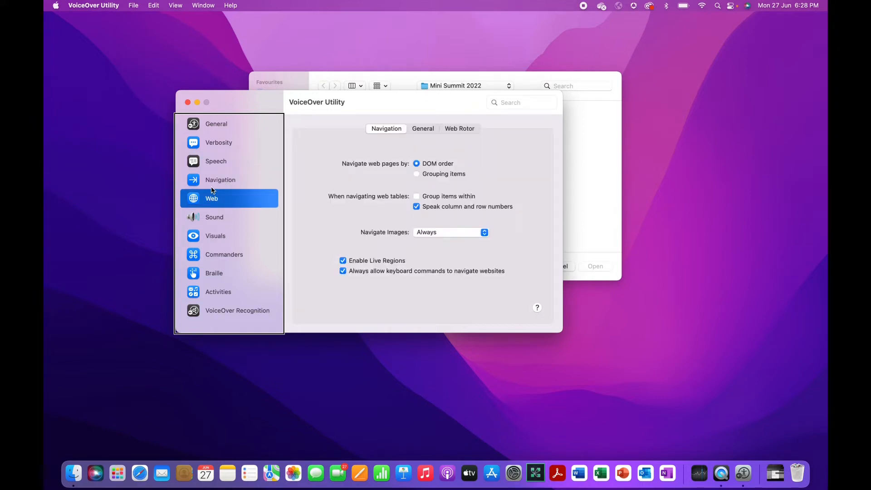
Continue through Sound, Visuals, Commanders, Braille and Activities, then move VoiceOver focus to the menu bar
key(Down)
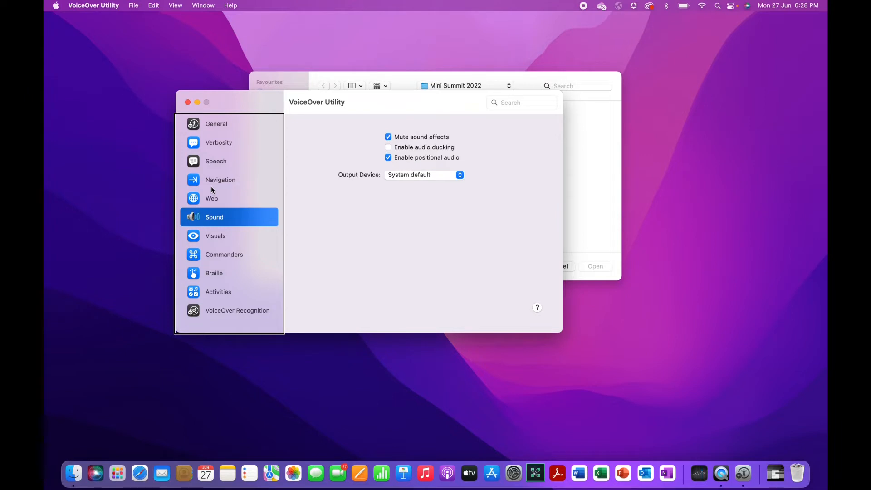
key(Down)
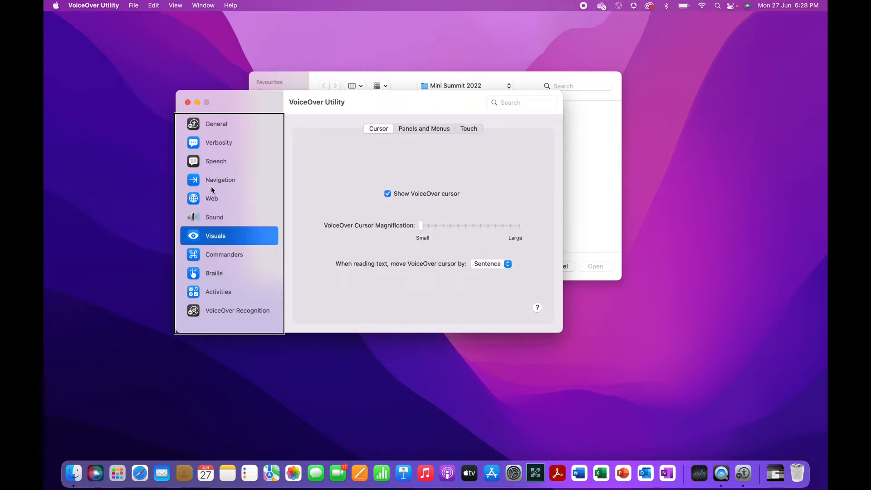
key(Down)
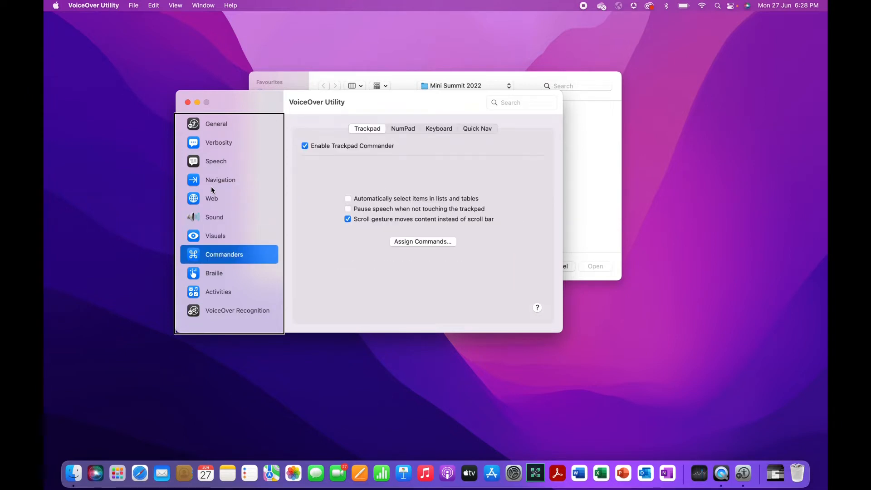
key(Down)
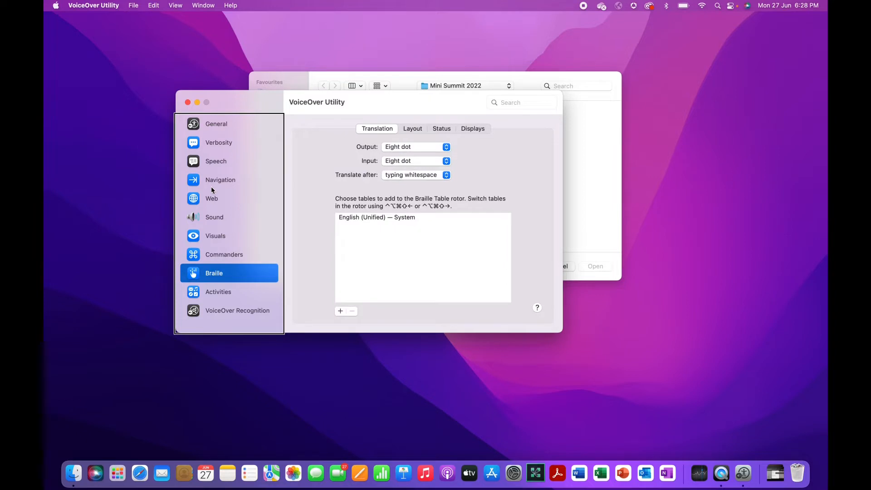
key(Down)
key(Down)
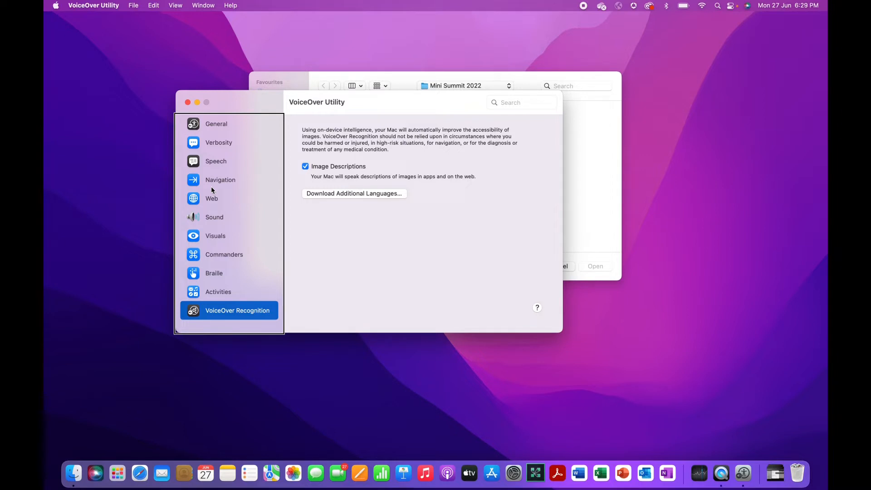
key(ctrl+alt+m)
Open the View menu from the menu bar and land on the General category
key(ctrl+alt+Right)
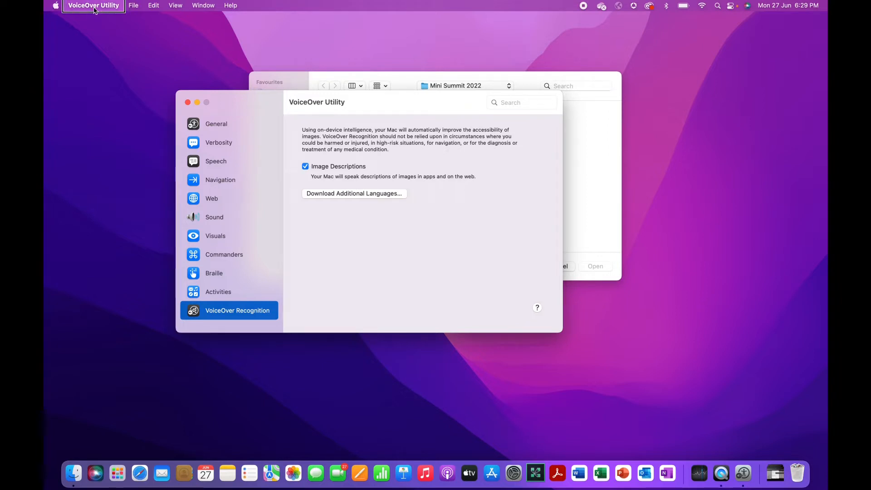
key(ctrl+alt+Right)
key(ctrl+alt+Right)
key(ctrl+alt+Right)
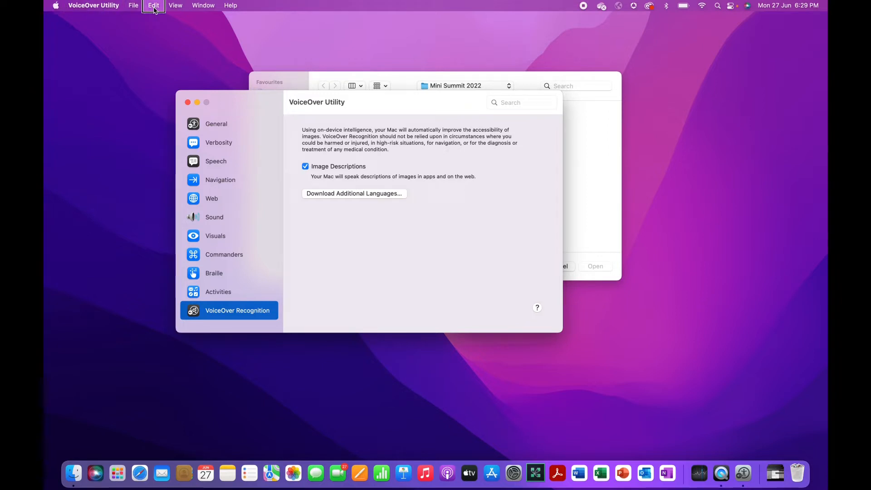
key(ctrl+alt+Right)
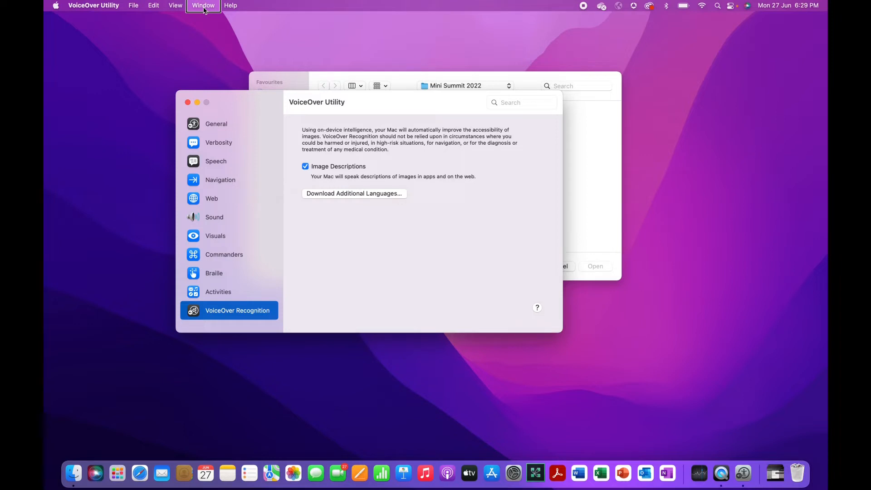
key(ctrl+alt+Right)
key(ctrl+alt+Left)
key(ctrl+alt+Left)
key(ctrl+alt+space)
key(Down)
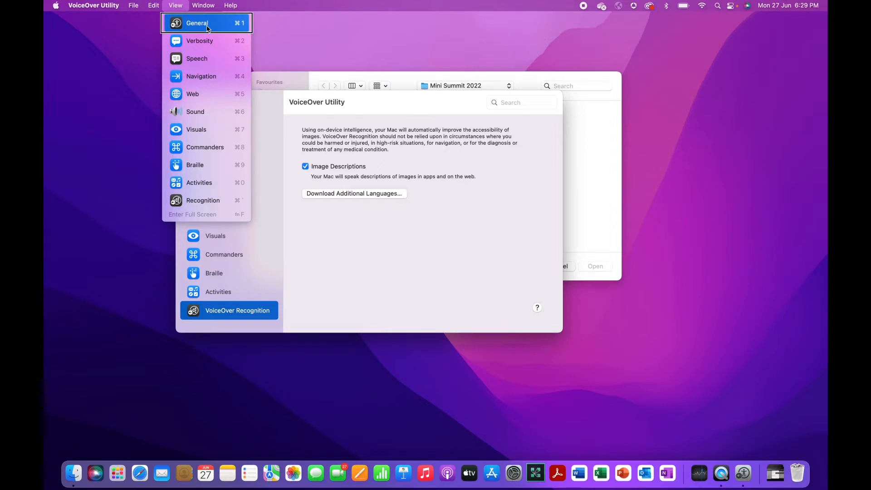
Read down the View menu categories from Verbosity through Recognition
key(Down)
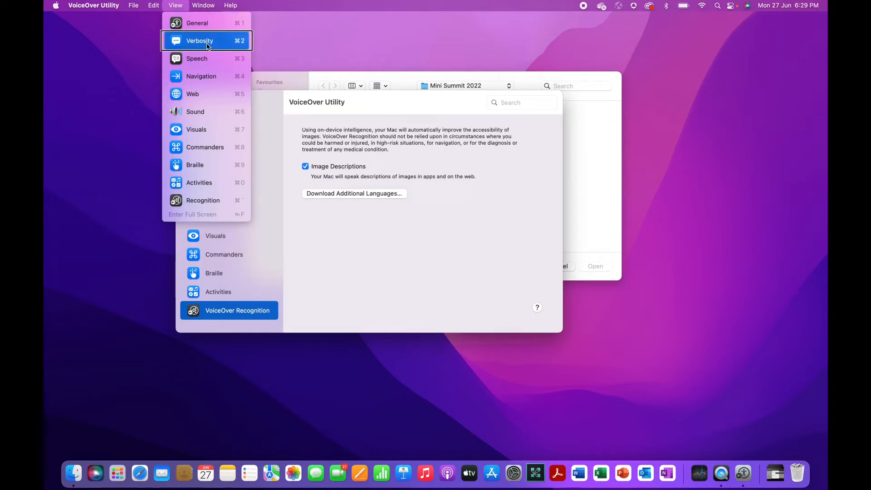
key(Down)
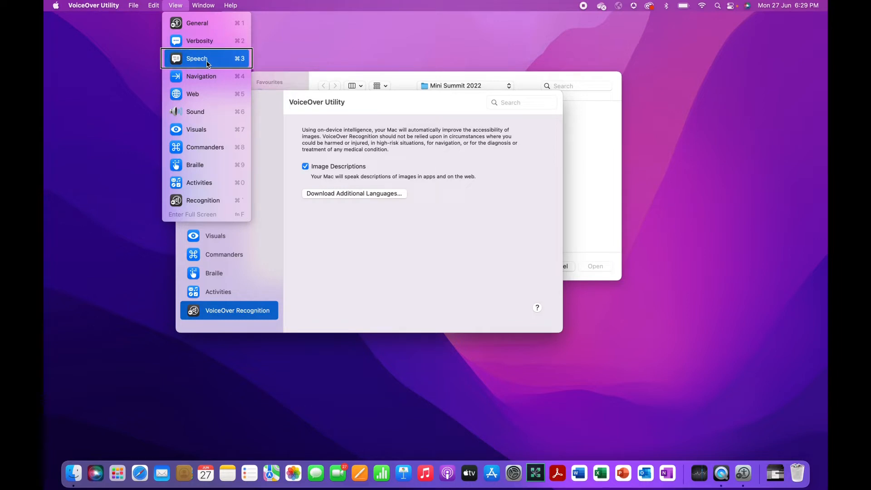
key(Down)
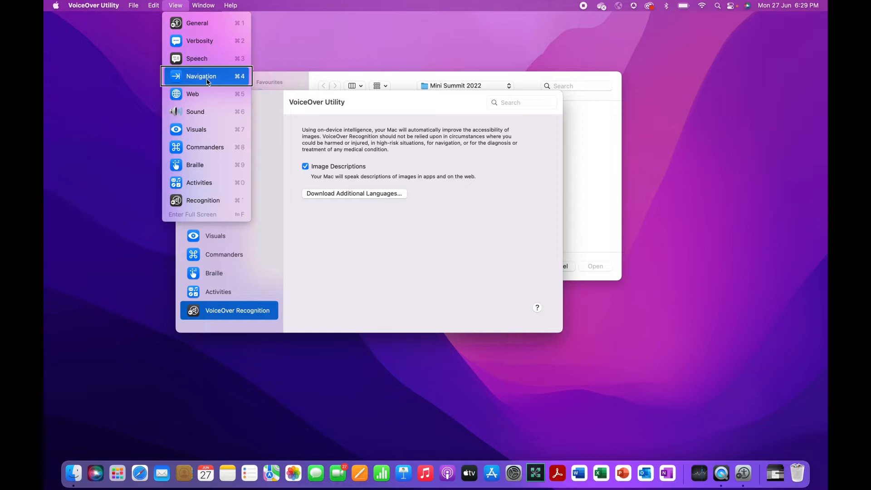
key(Down)
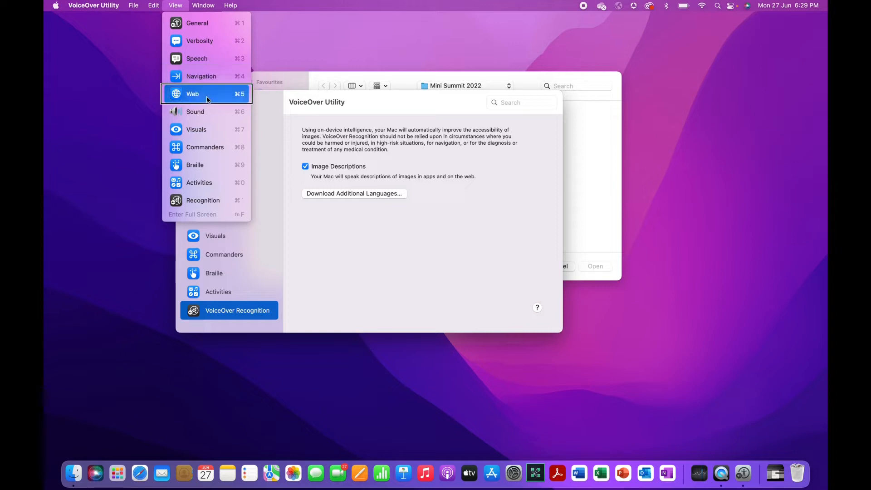
key(Down)
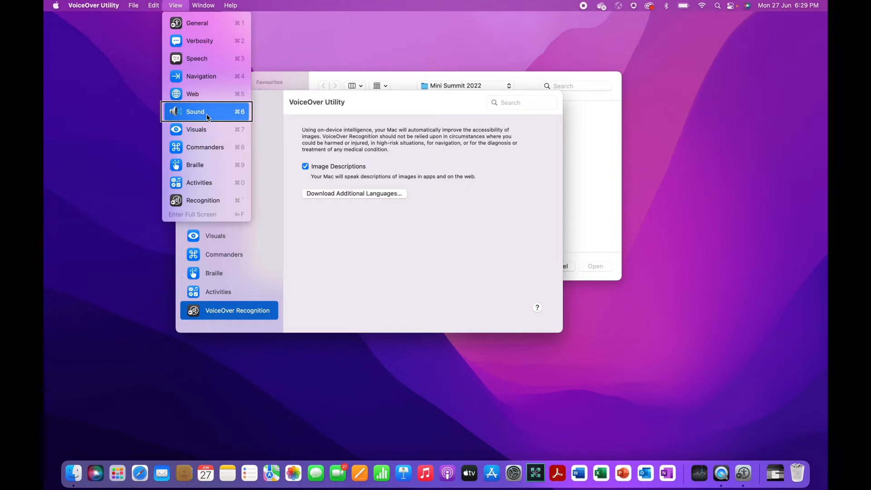
key(Down)
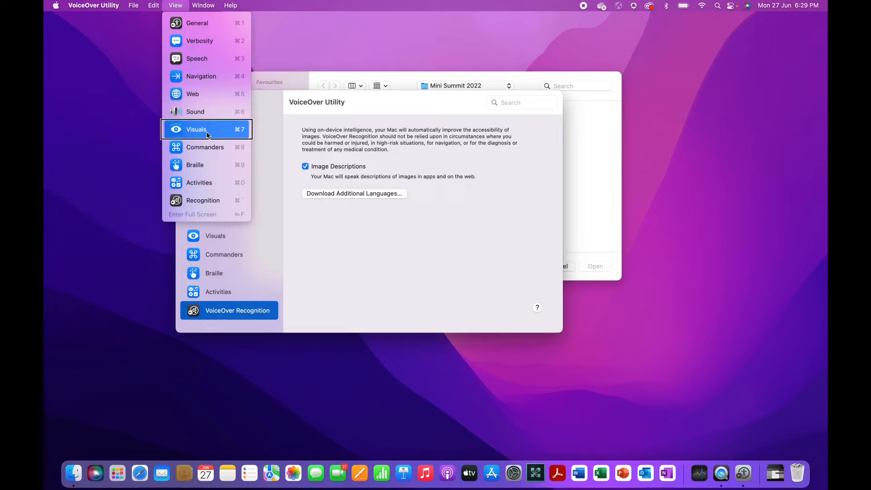
key(Down)
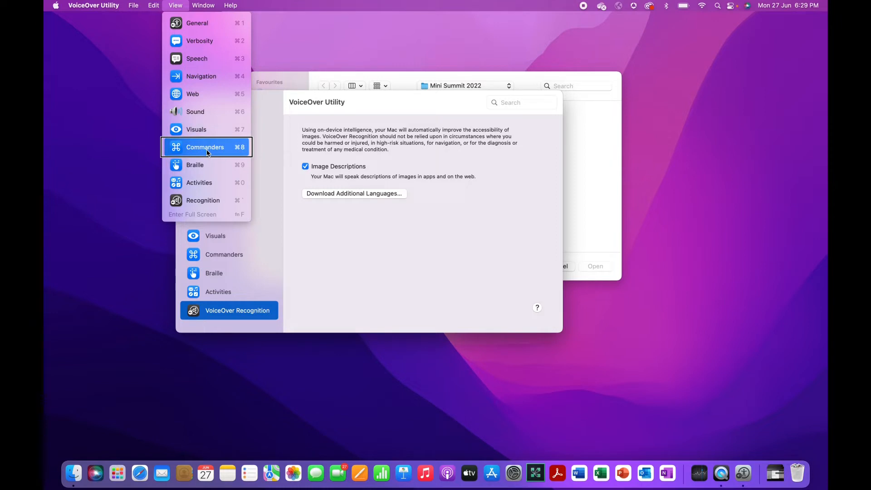
key(Down)
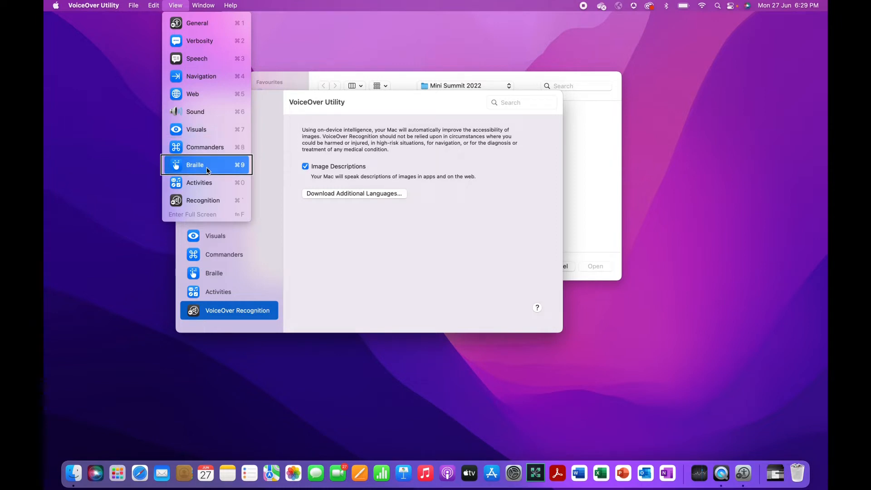
key(Down)
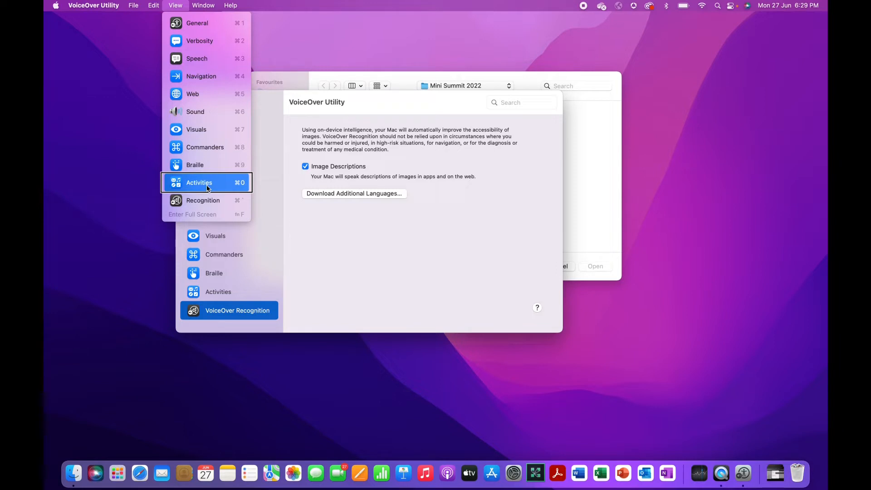
key(Down)
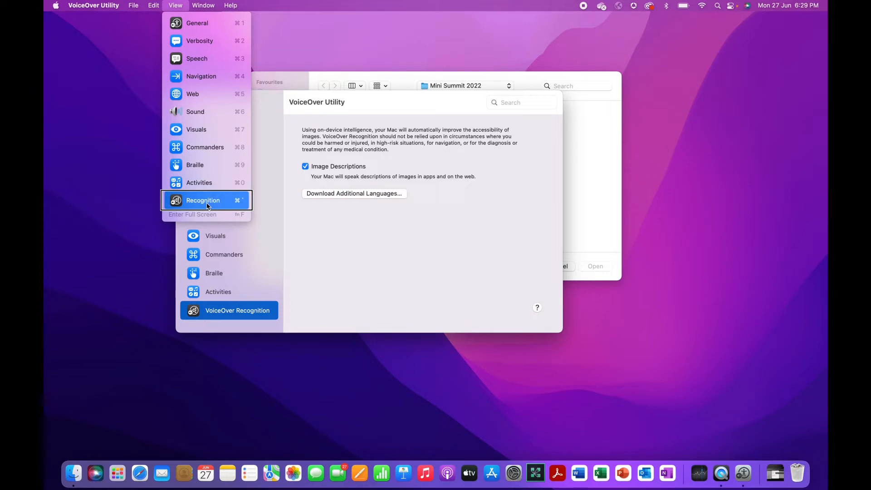
Wrap to General, jump to Sound and up to Web, then close the menu without switching
key(Down)
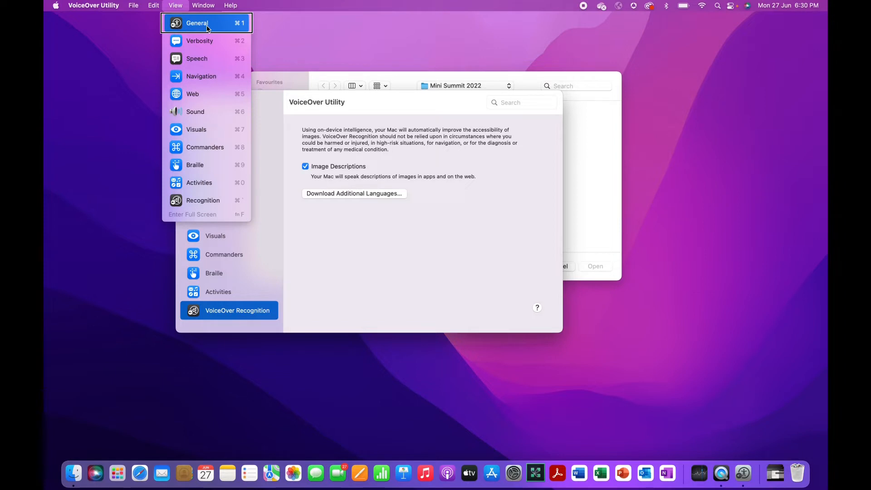
key(s)
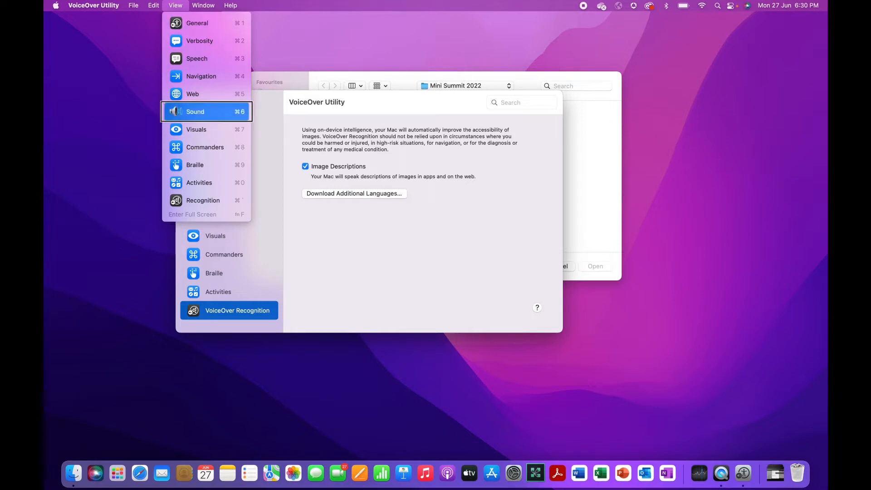
key(Up)
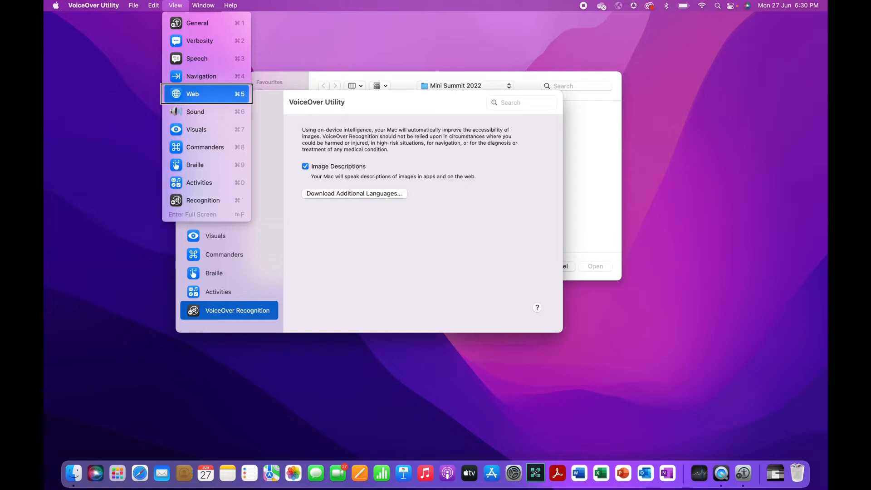
key(Return)
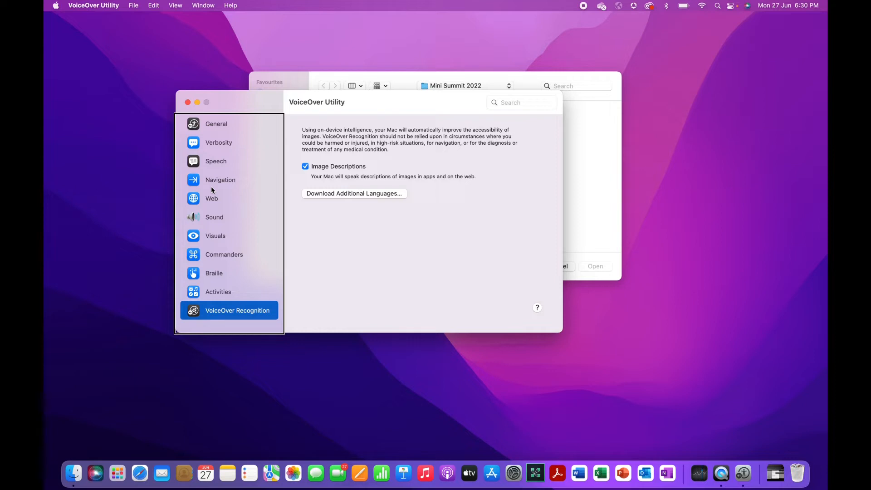
key(Up)
key(Up)
key(Up)
key(Up)
key(Up)
key(Up)
key(Up)
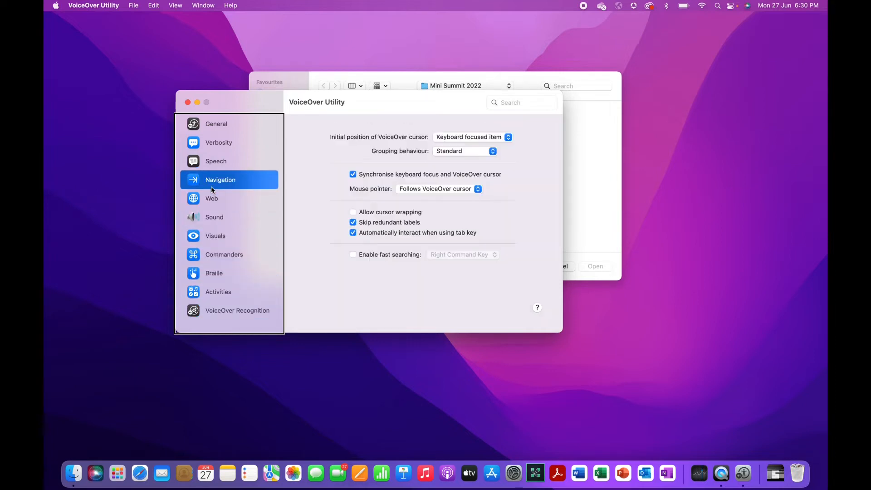
key(Up)
key(Up)
key(Up)
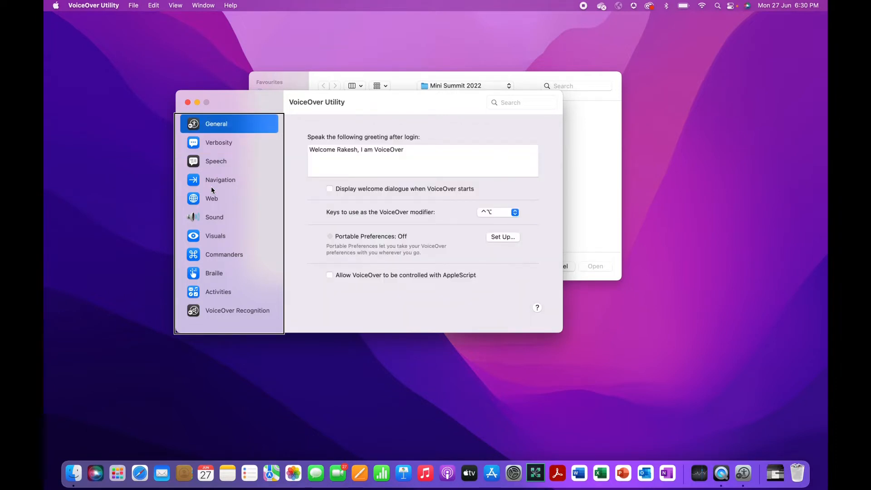
key(Down)
key(Up)
key(ctrl+alt+Right)
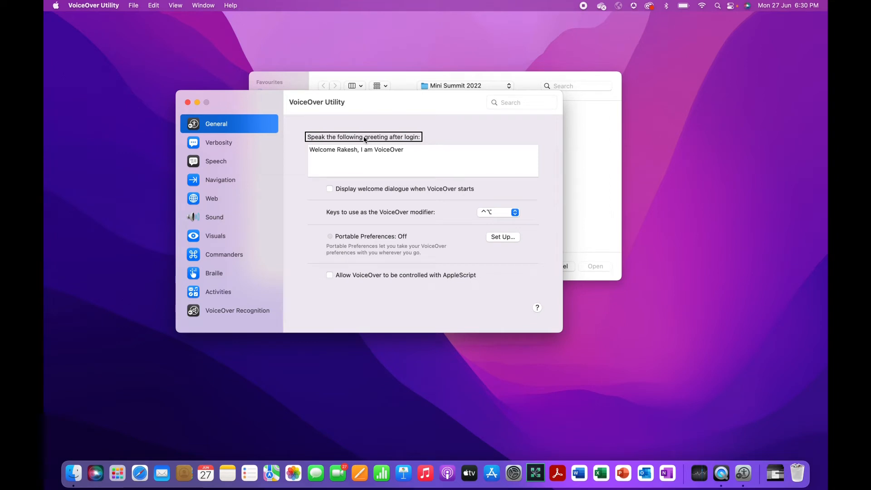
key(Tab)
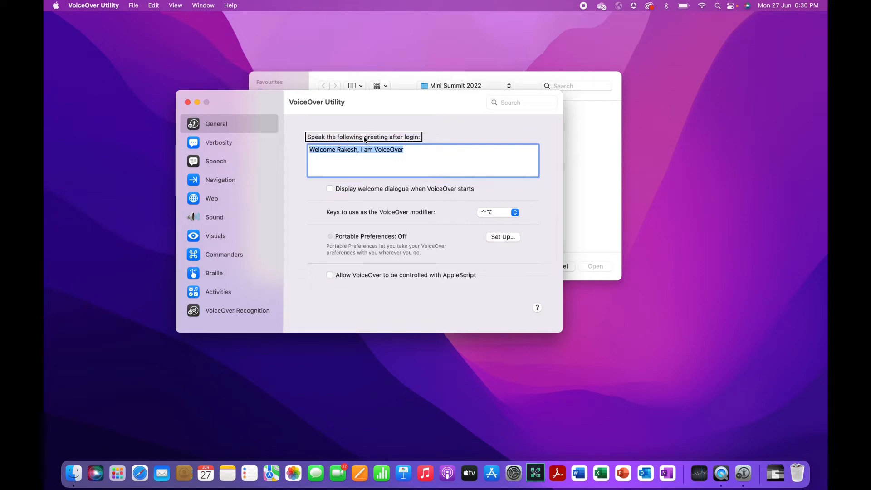
key(ctrl+alt+Right)
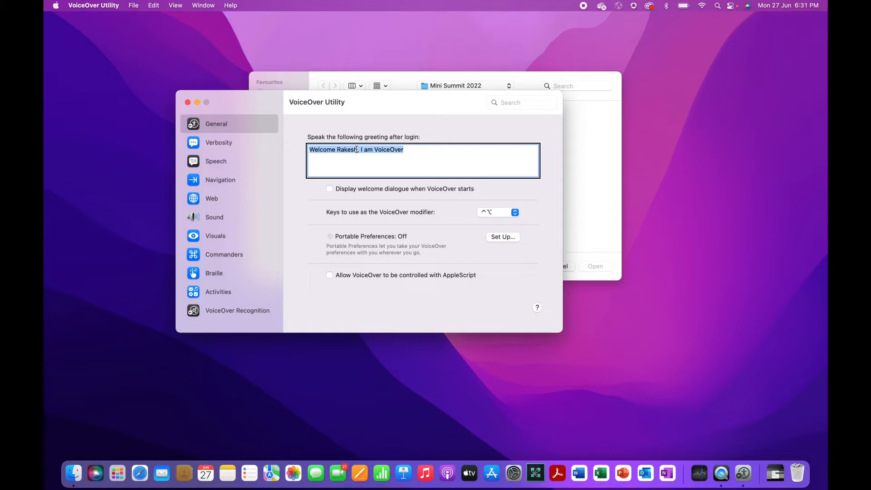
key(Tab)
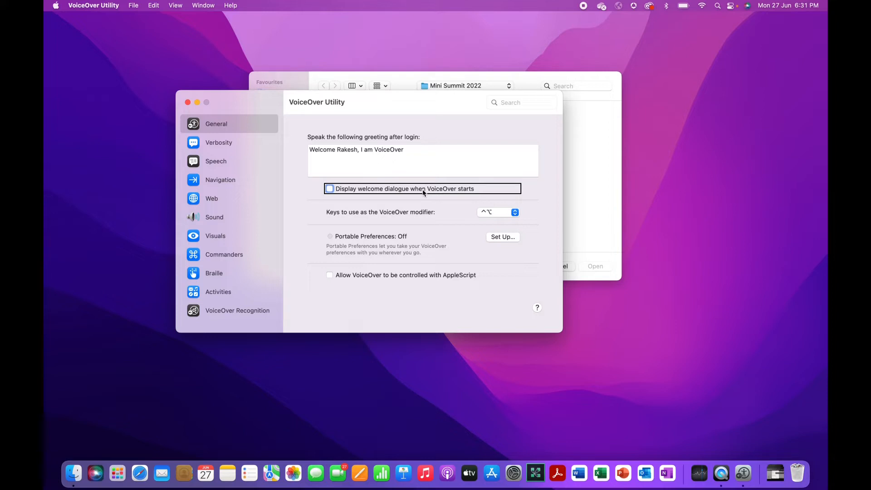
key(Tab)
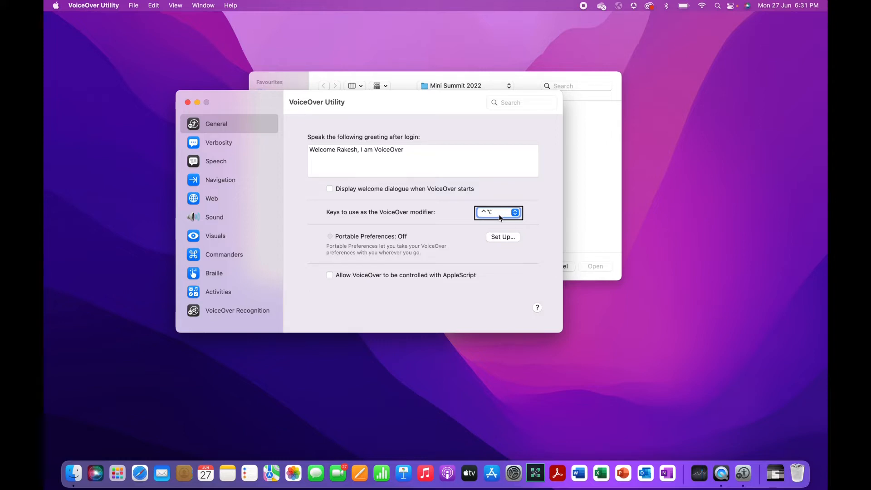
click(499, 217)
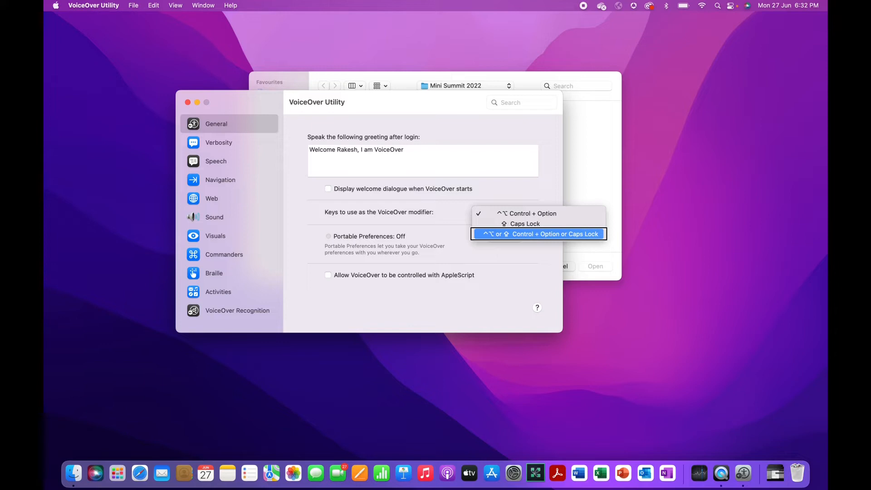
key(Escape)
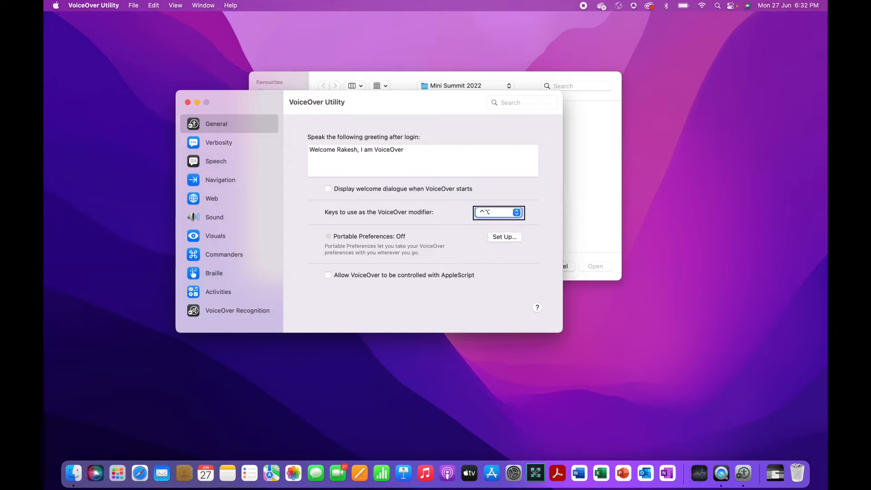
key(ctrl+alt+Right)
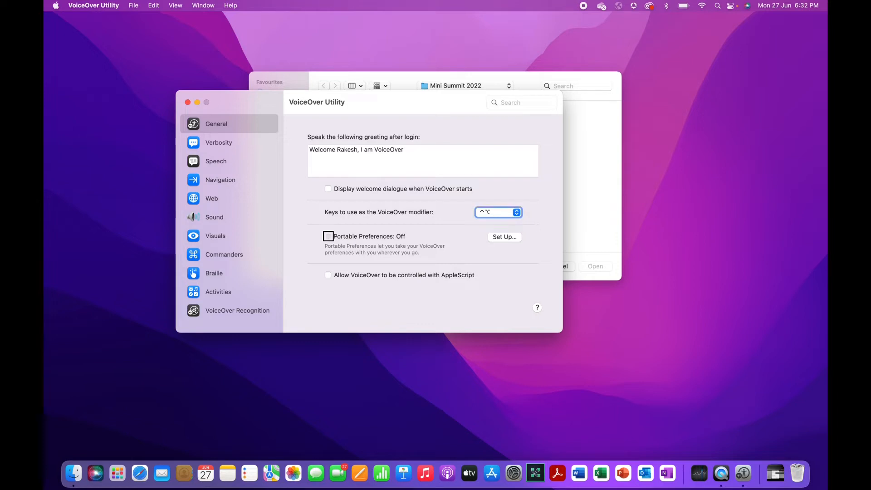
key(ctrl+alt+Right)
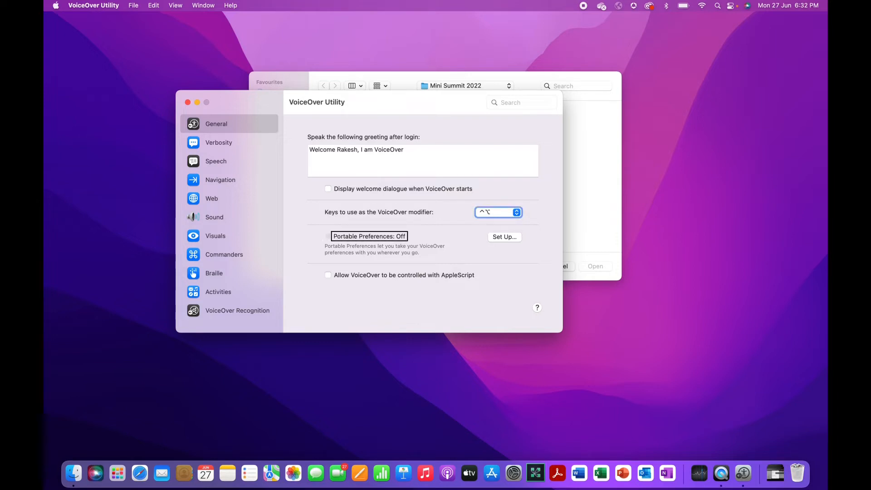
key(ctrl+alt+Right)
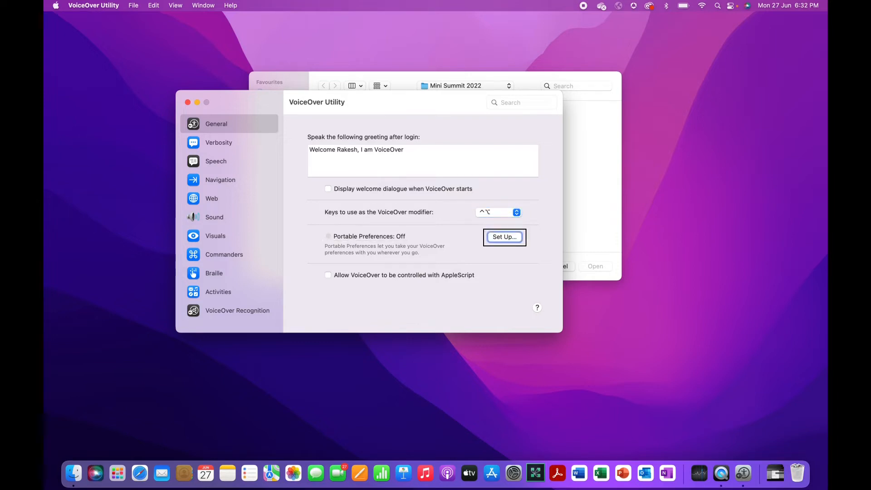
key(ctrl+alt+Right)
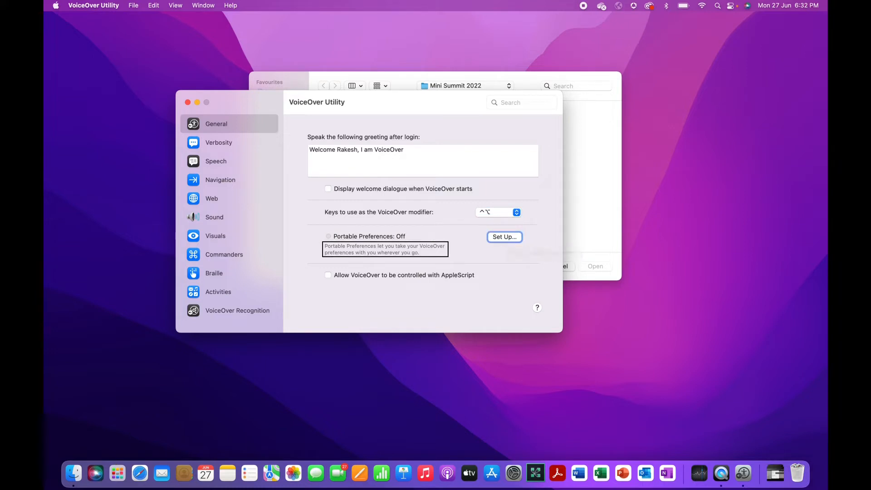
key(ctrl+alt+Right)
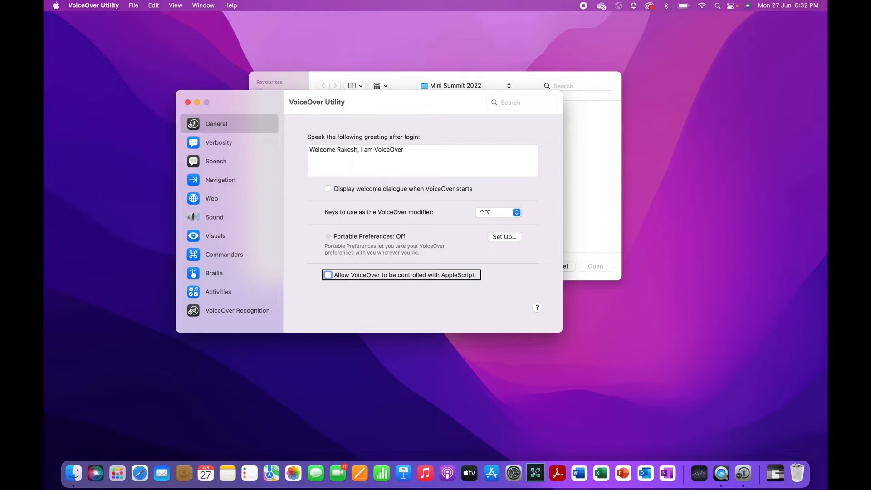
key(ctrl+alt+Right)
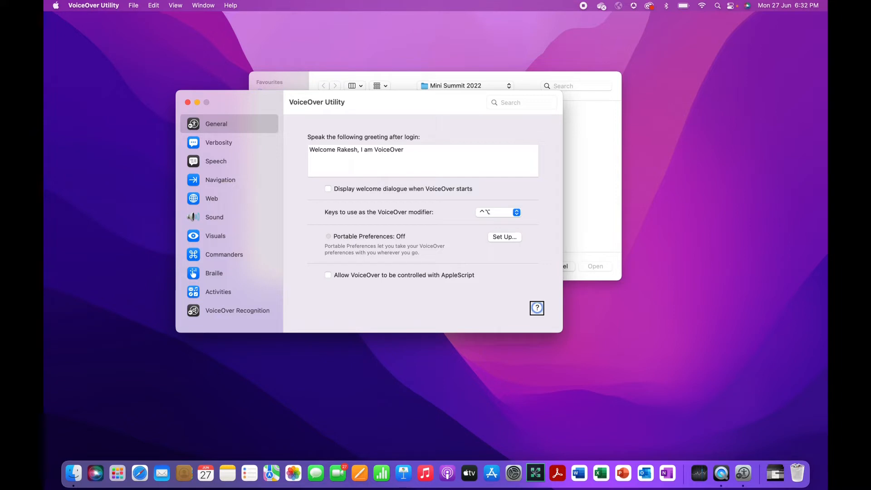
key(ctrl+alt+Left)
key(ctrl+alt+Left)
key(ctrl+alt+Left)
key(ctrl+alt+Left)
key(ctrl+alt+Left)
key(ctrl+alt+Left)
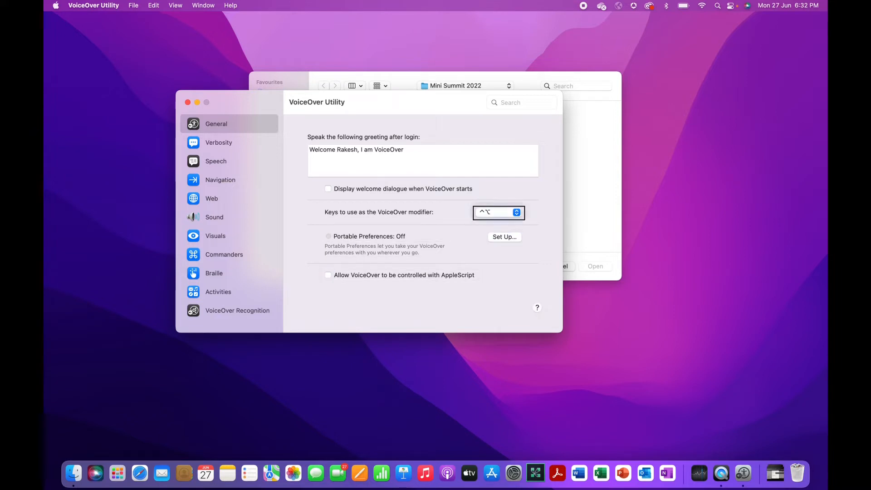
key(ctrl+alt+Left)
key(ctrl+alt+Left)
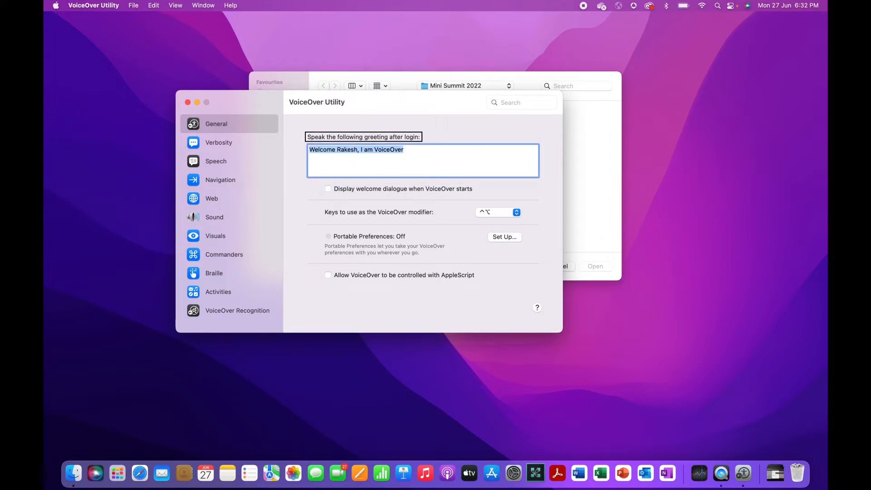
key(ctrl+alt+Left)
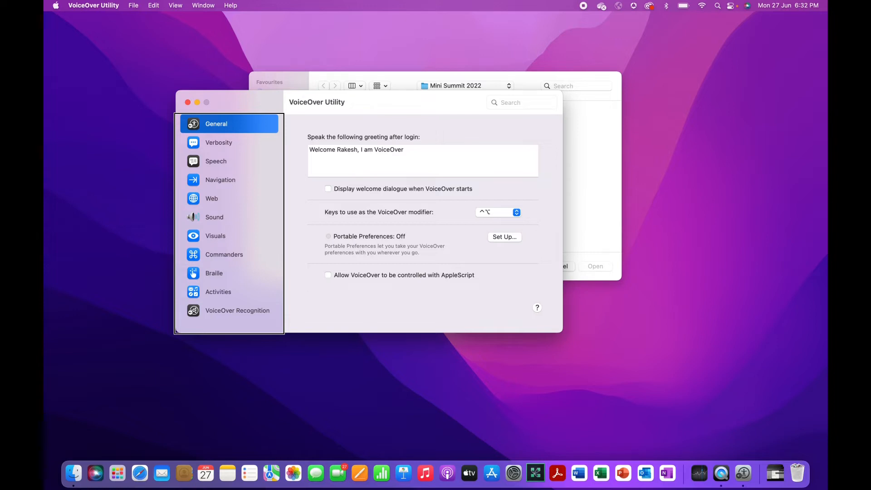
Move to the Speech settings and step from the Voices section to Pronunciation
key(Down)
key(Down)
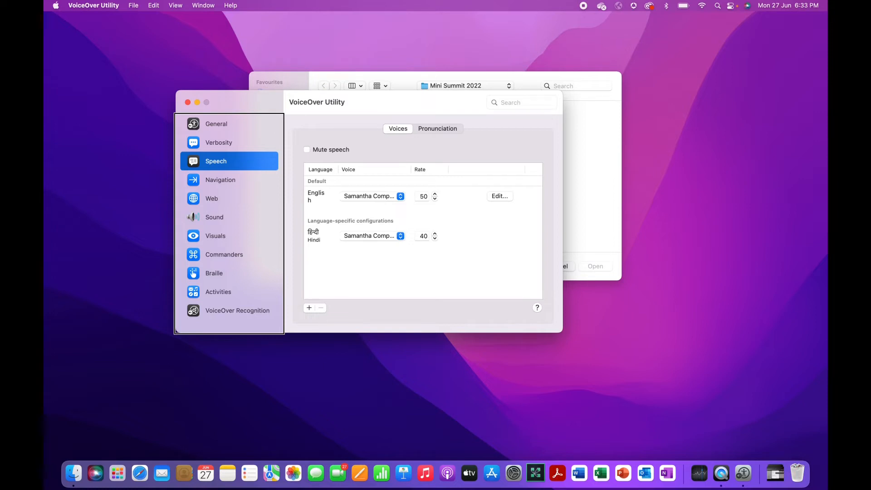
key(Tab)
key(Tab)
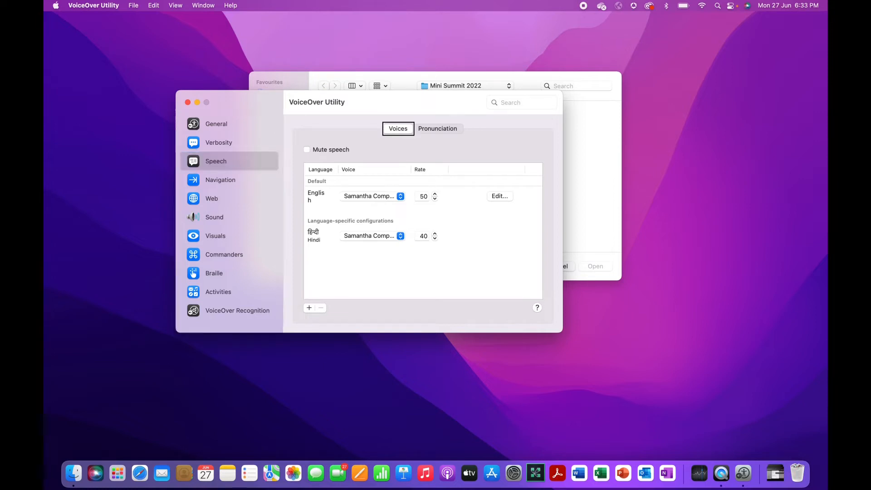
key(shift+Tab)
key(ctrl+alt+Right)
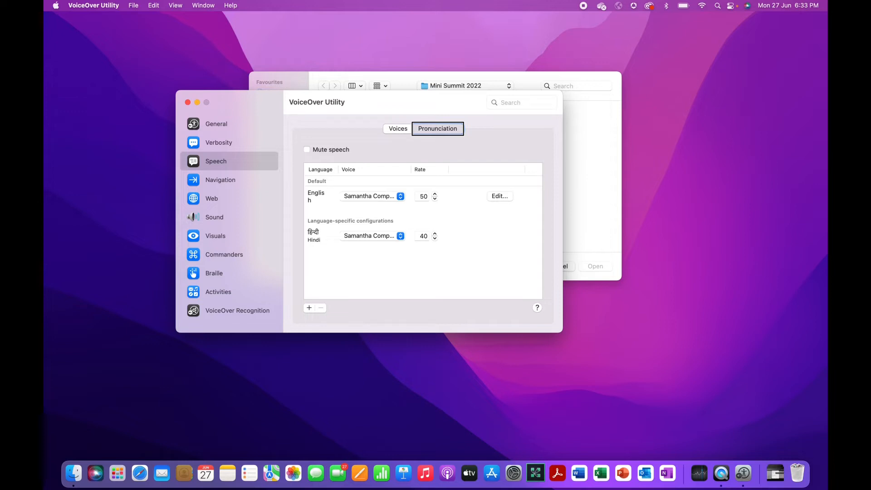
key(ctrl+alt+space)
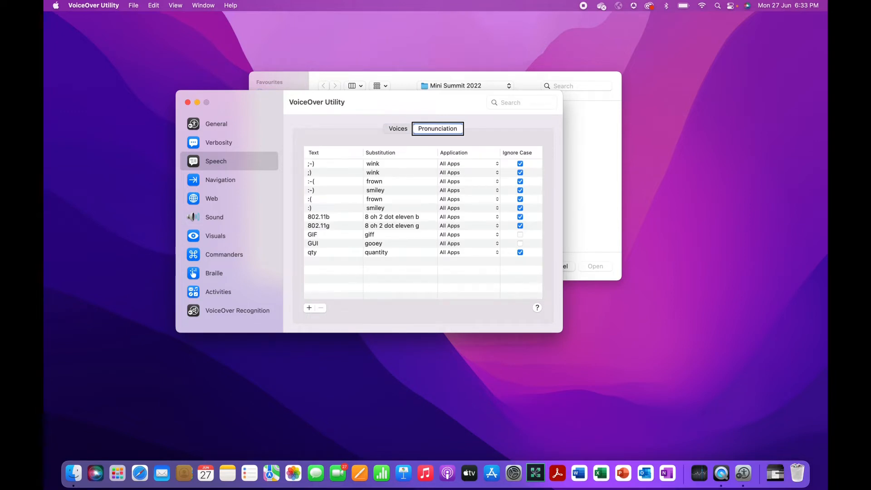
key(ctrl+alt+Left)
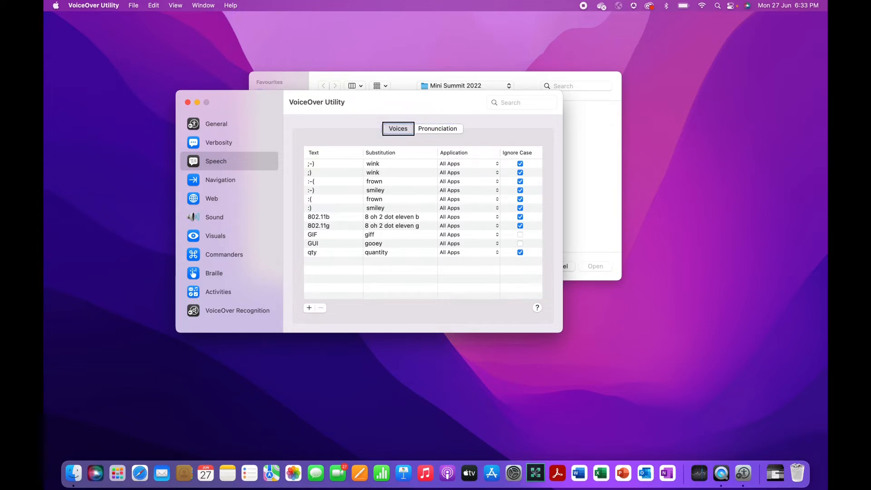
key(ctrl+alt+space)
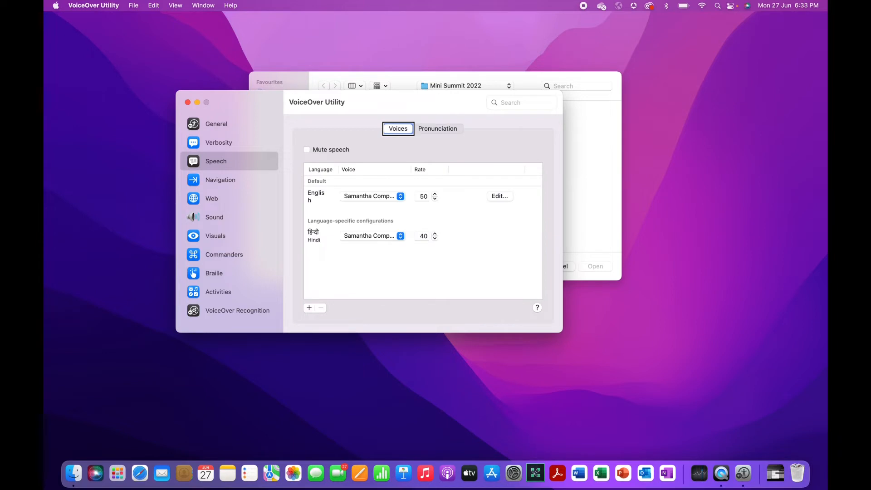
key(ctrl+alt+Right)
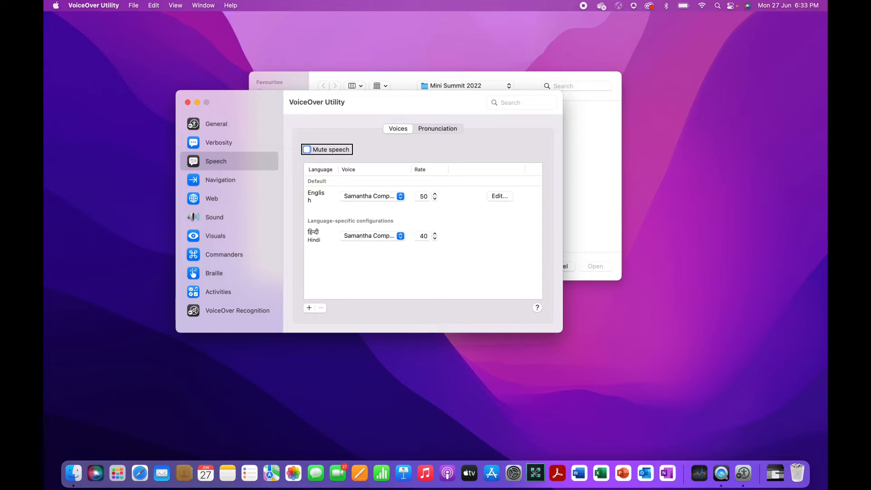
key(ctrl+alt+Right)
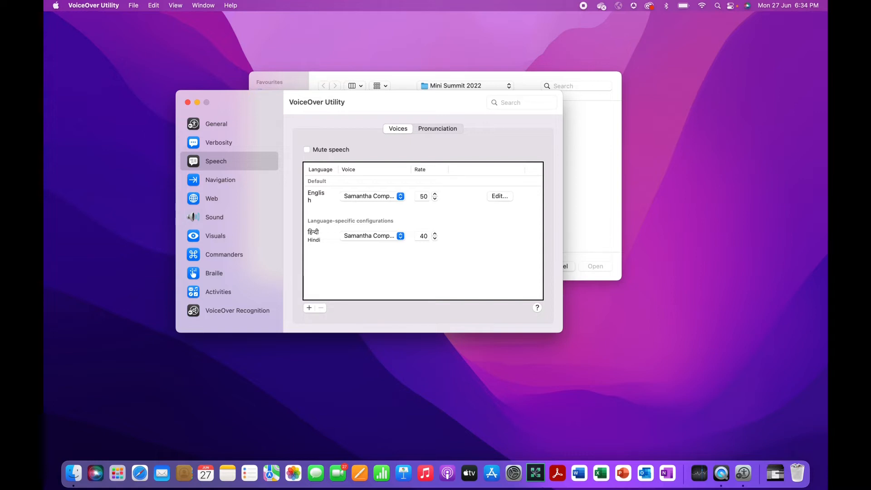
key(Tab)
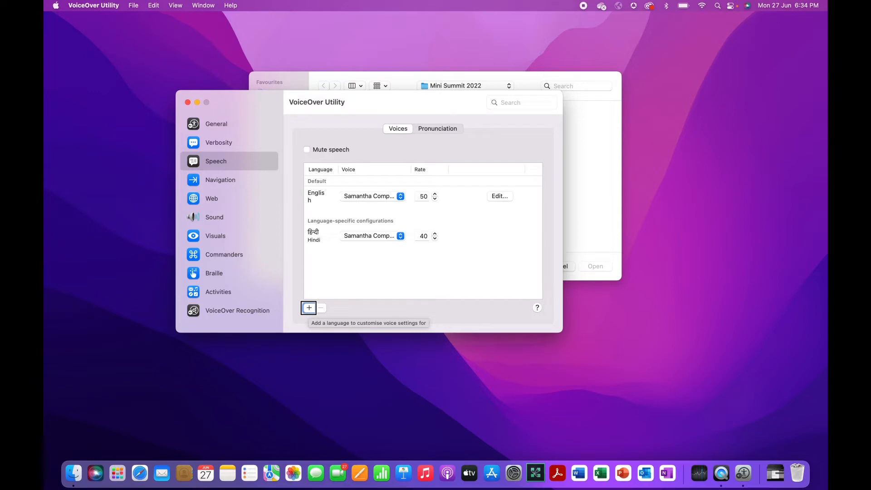
key(ctrl+alt+Left)
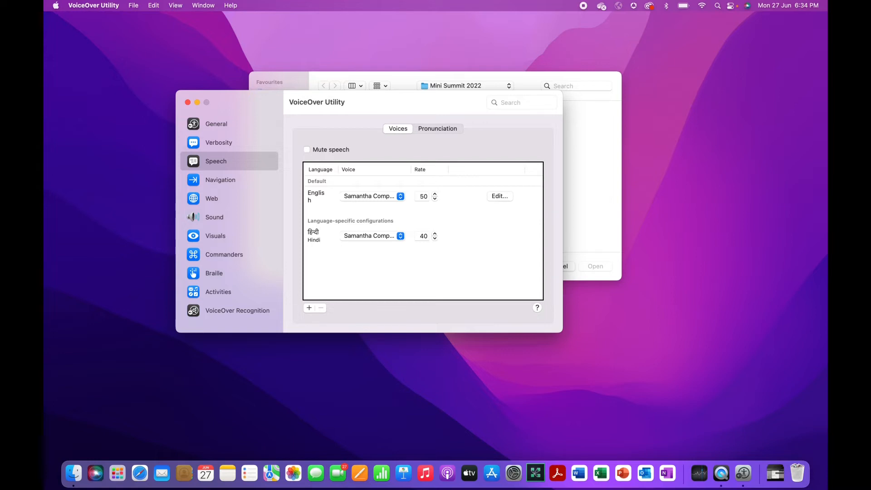
key(ctrl+alt+shift+Down)
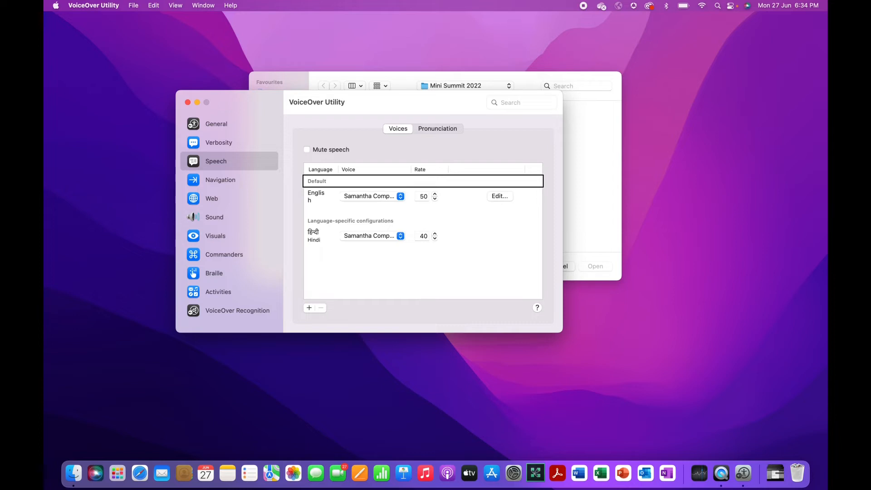
Read the English voice row (voice, rate 50, edit), then move down to the Hindi entry
key(ctrl+alt+Down)
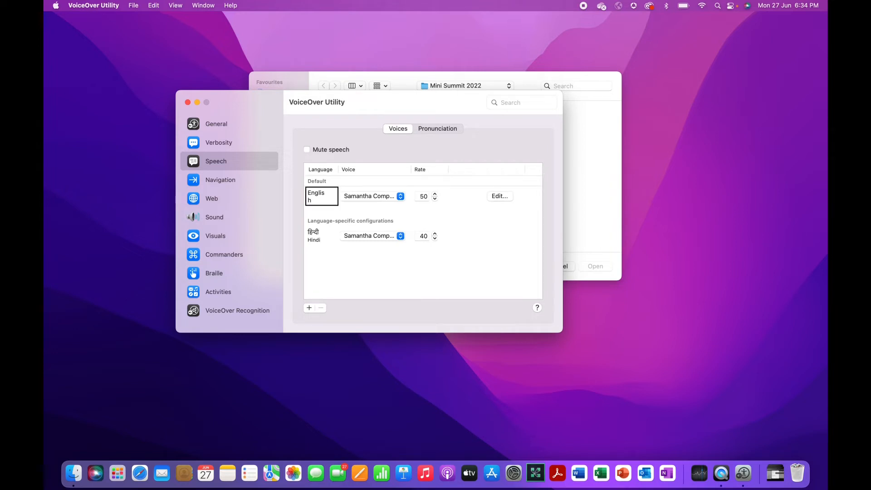
key(ctrl+alt+Right)
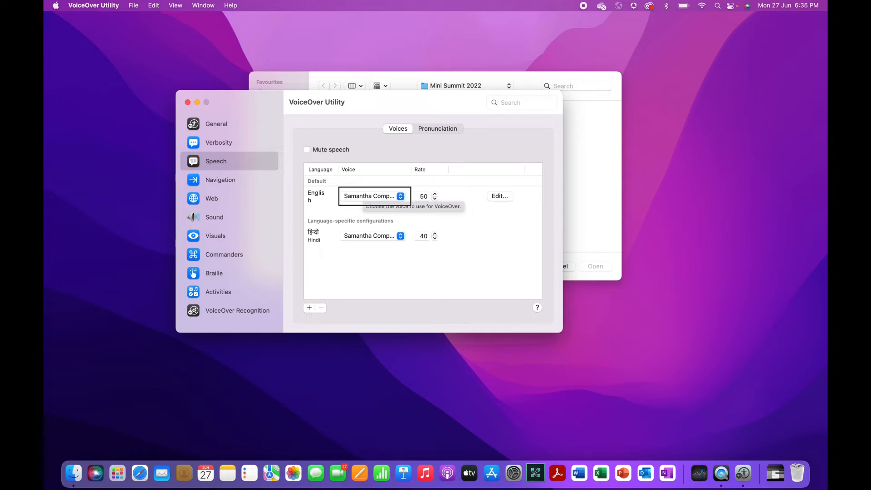
key(ctrl+alt+Right)
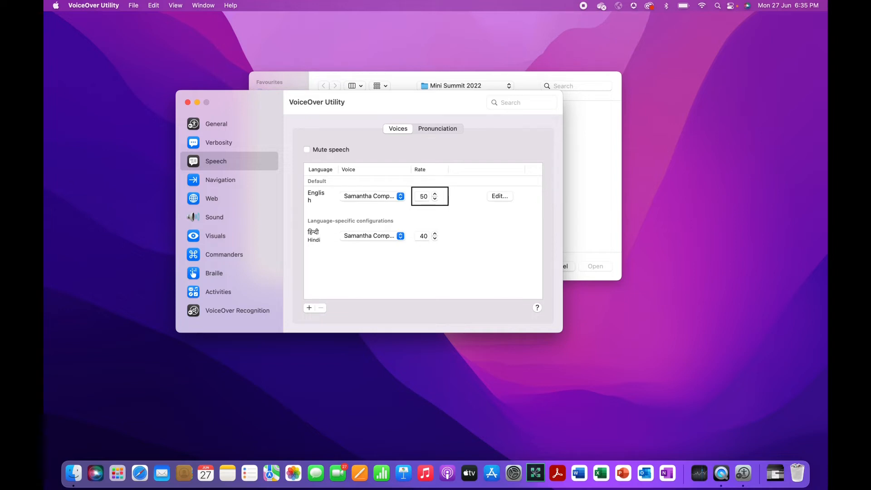
key(ctrl+alt+Right)
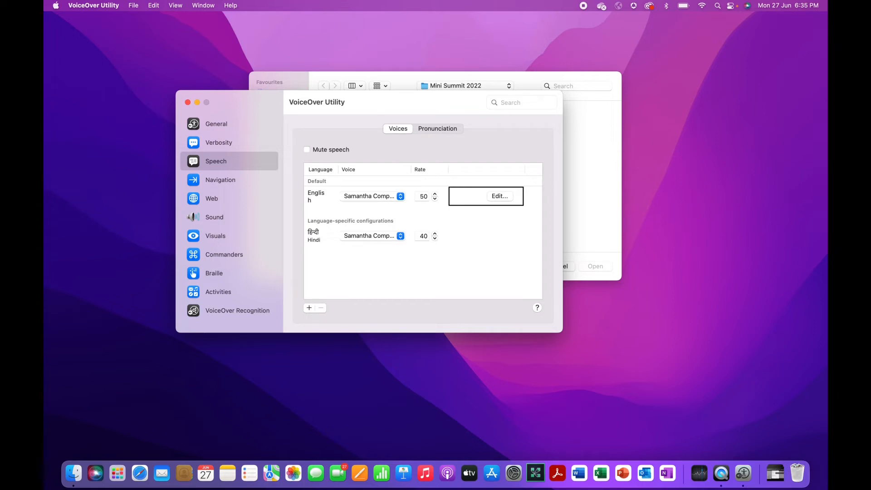
key(ctrl+alt+Left)
key(ctrl+alt+Left)
key(ctrl+alt+Up)
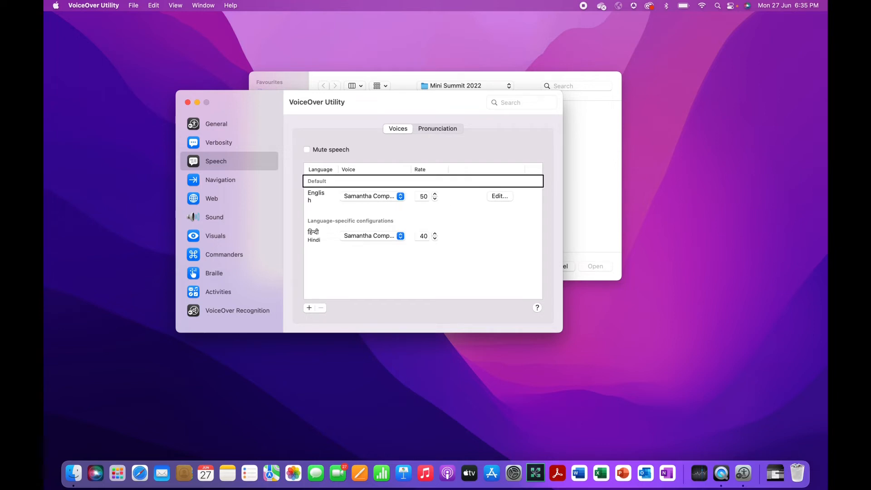
key(ctrl+alt+Down)
key(ctrl+alt+Down)
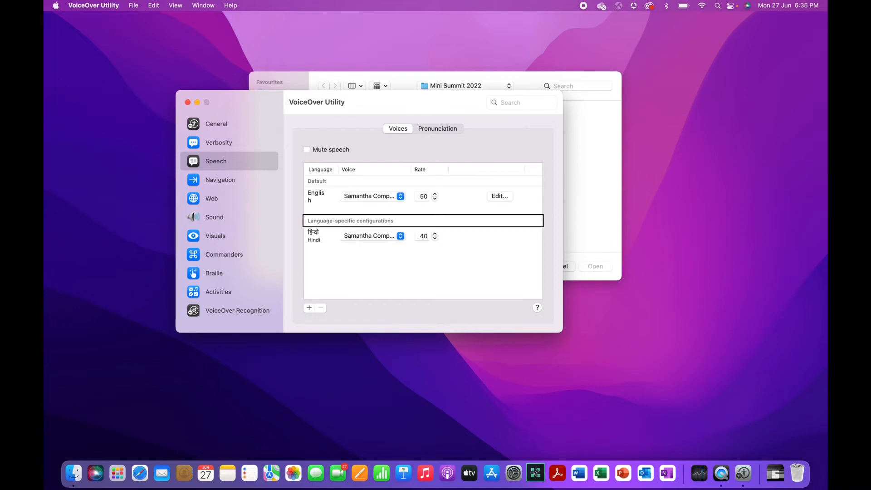
key(ctrl+alt+Down)
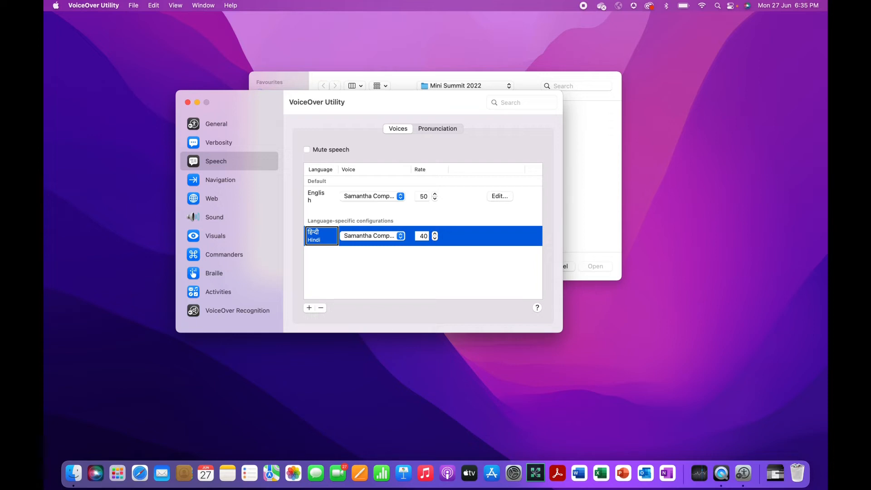
Check the Hindi row's voice and rate 40, then open its voice pop-up
key(ctrl+alt+Right)
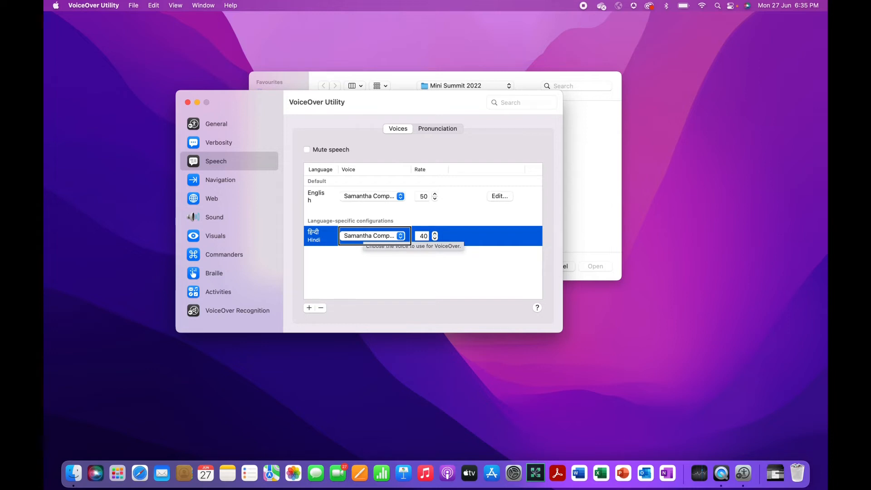
key(ctrl+alt+Right)
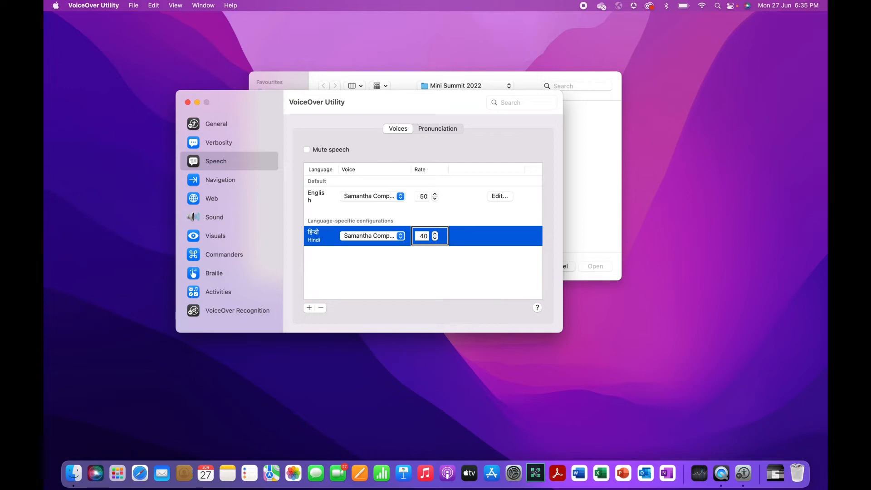
key(ctrl+alt+Right)
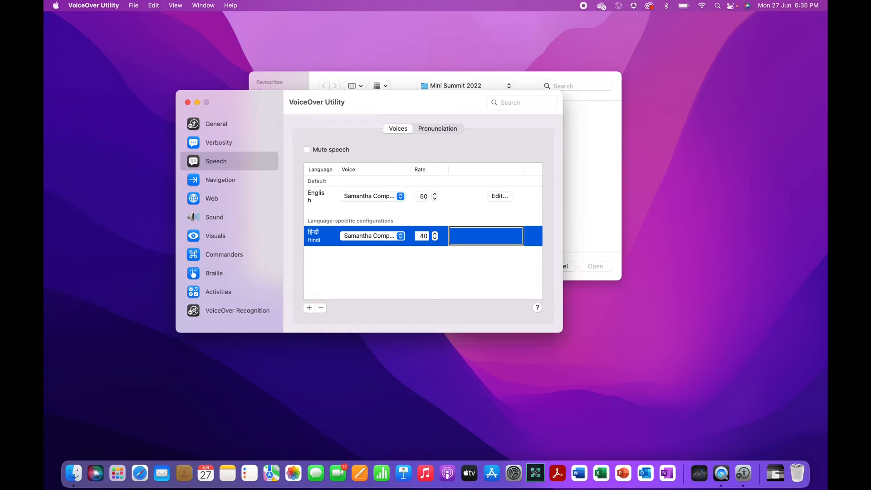
key(ctrl+alt+Left)
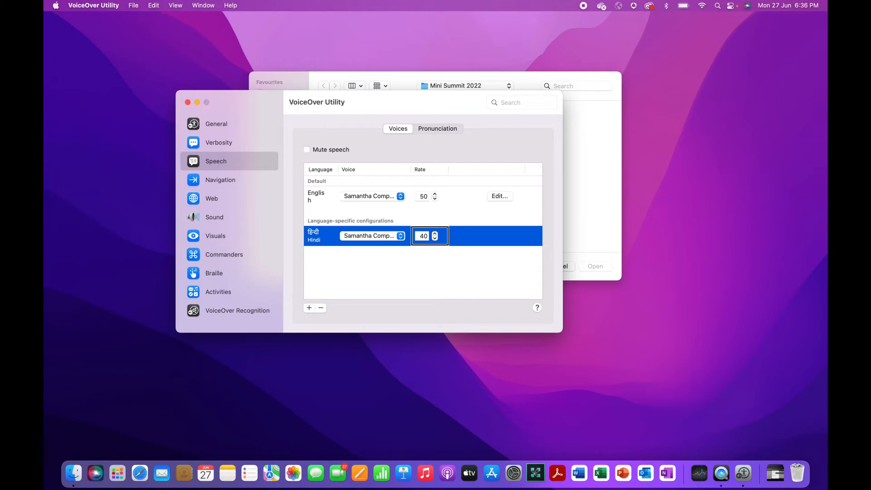
key(ctrl+alt+Left)
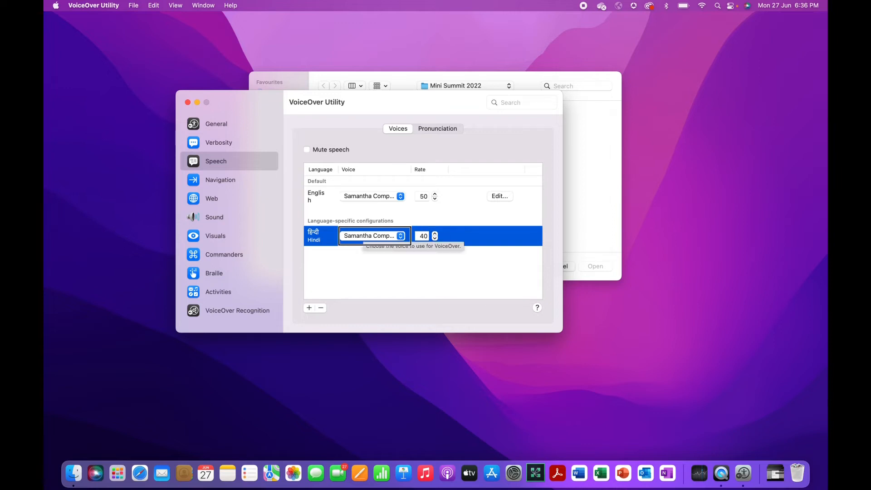
key(ctrl+alt+space)
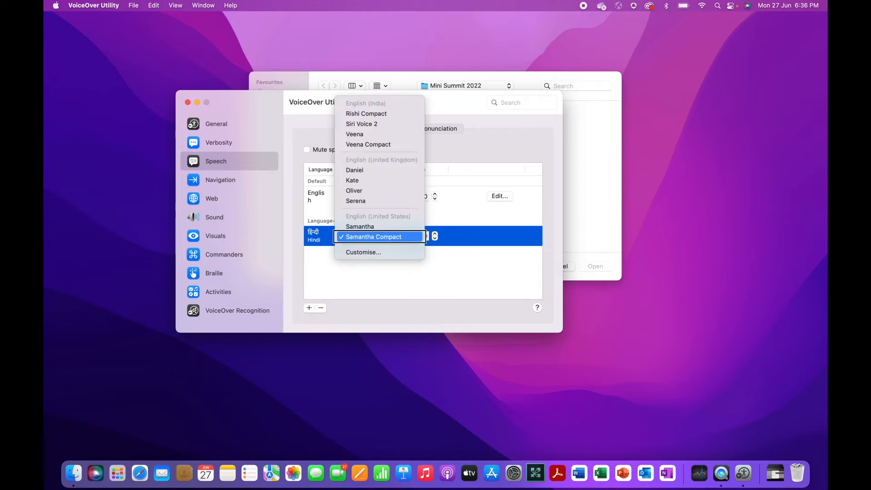
Browse the Hindi voice choices down to Siri Voice 2 and close the list unchanged
key(Down)
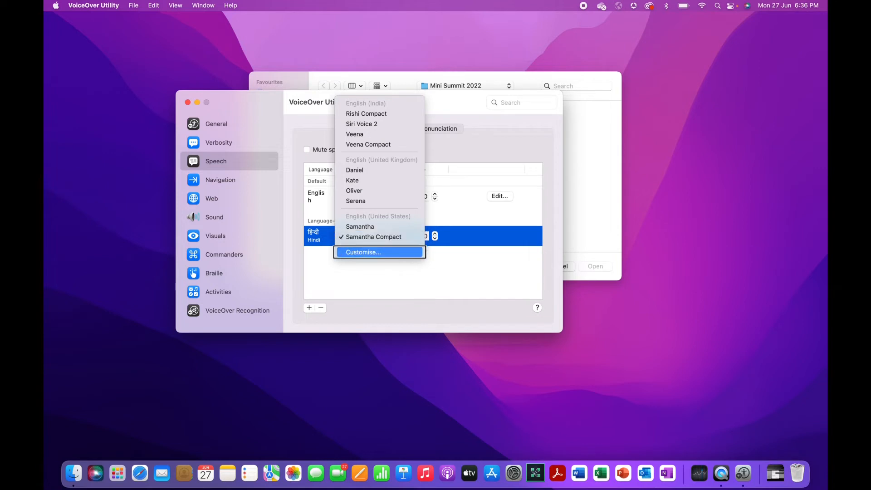
key(Down)
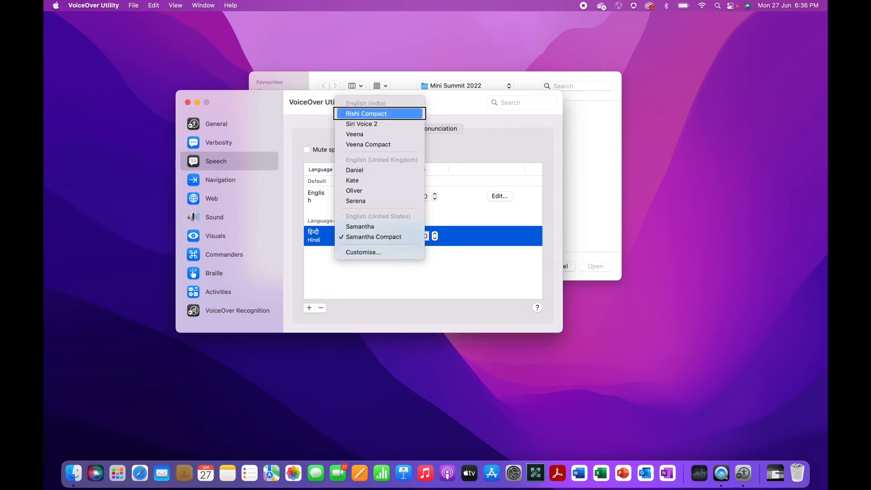
key(Down)
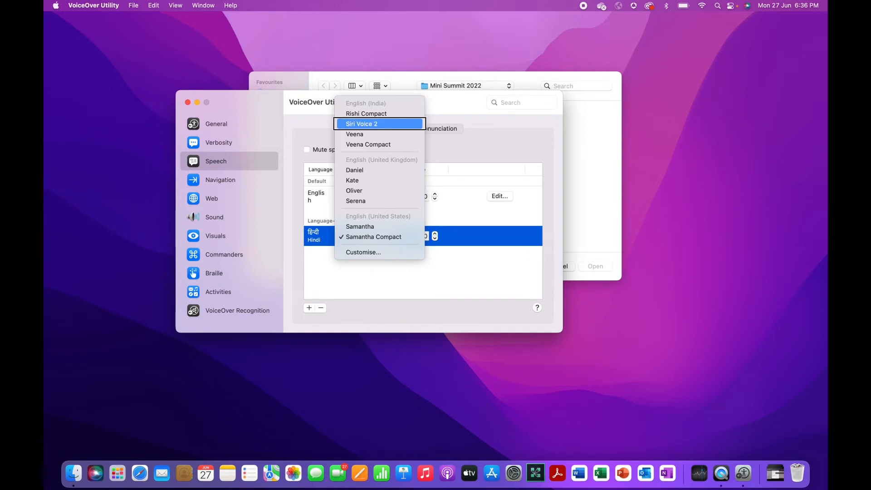
key(Escape)
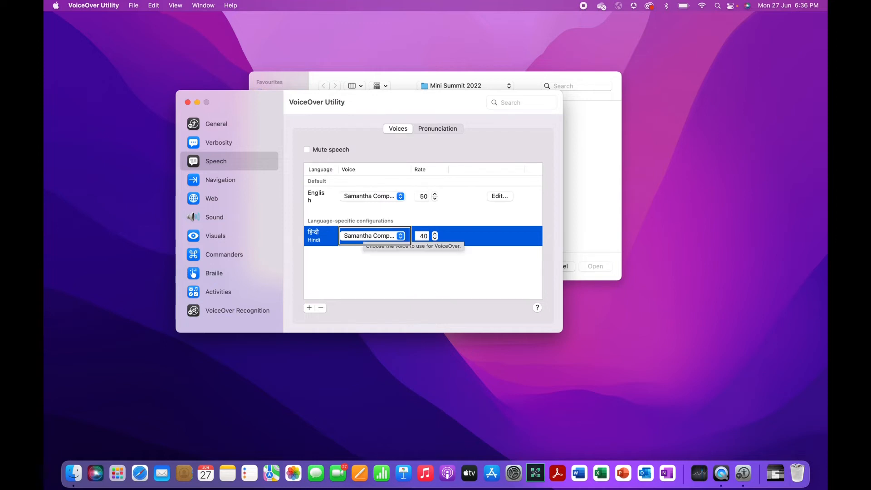
Change the Hindi speech rate from 40 to 45
key(ctrl+alt+Right)
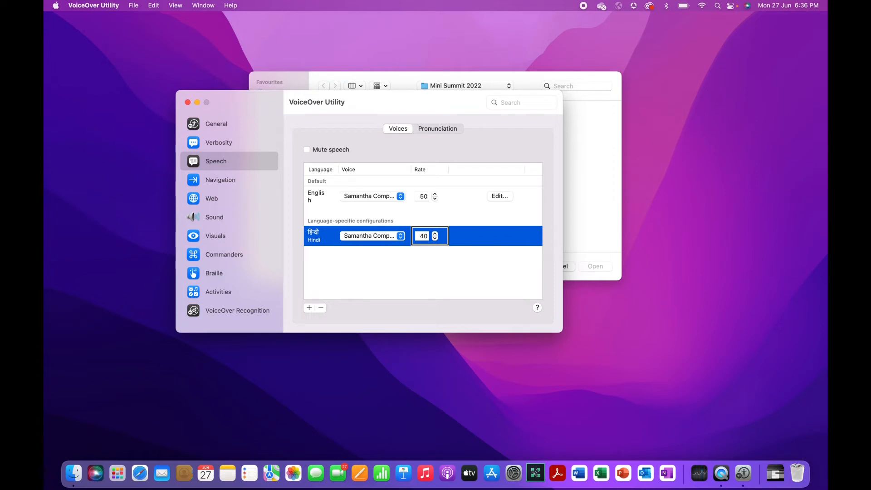
key(ctrl+alt+shift+Down)
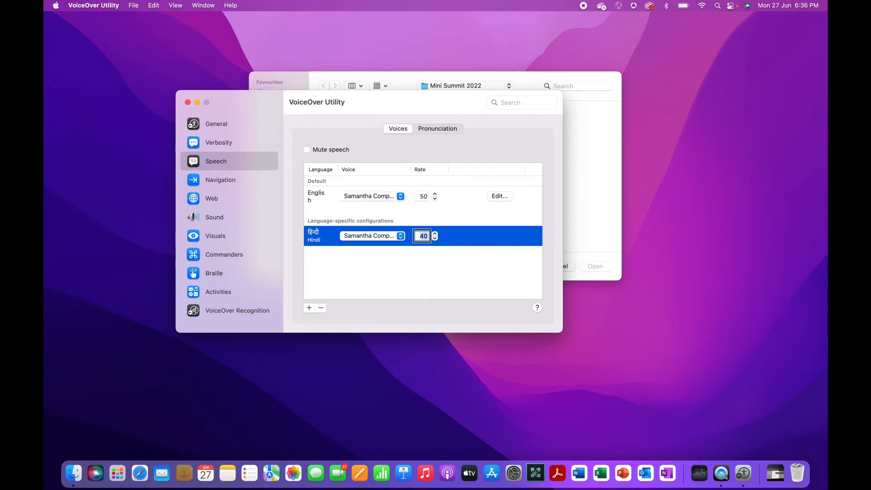
key(Right)
key(BackSpace)
text(5)
key(Return)
Leave the rate cell and move out through the voices table to the add-language button
key(Tab)
key(ctrl+alt+shift+Up)
key(ctrl+alt+Right)
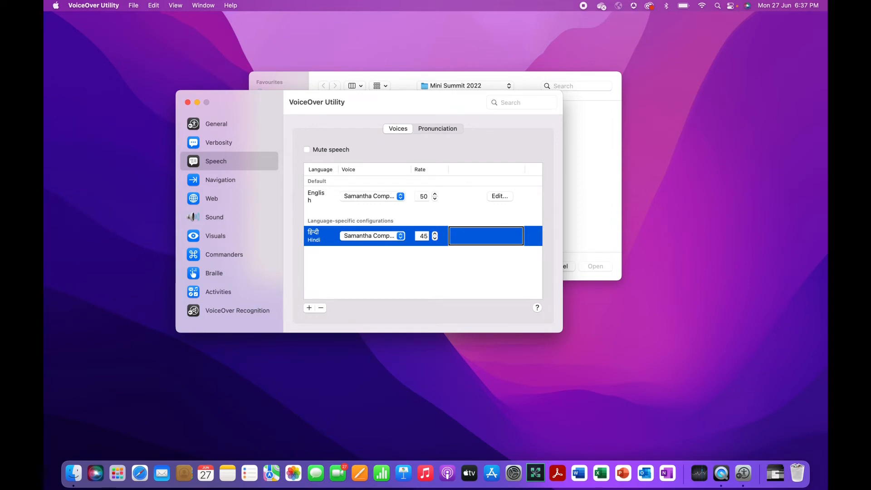
key(ctrl+alt+shift+Up)
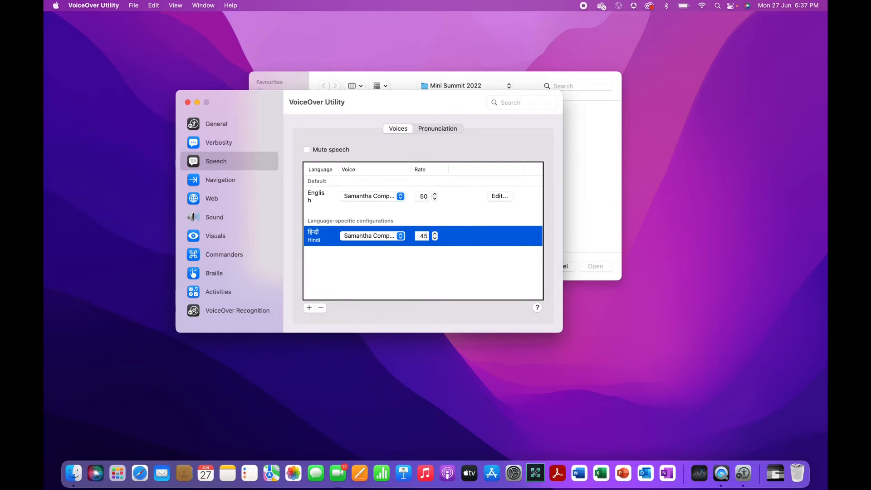
key(ctrl+alt+Right)
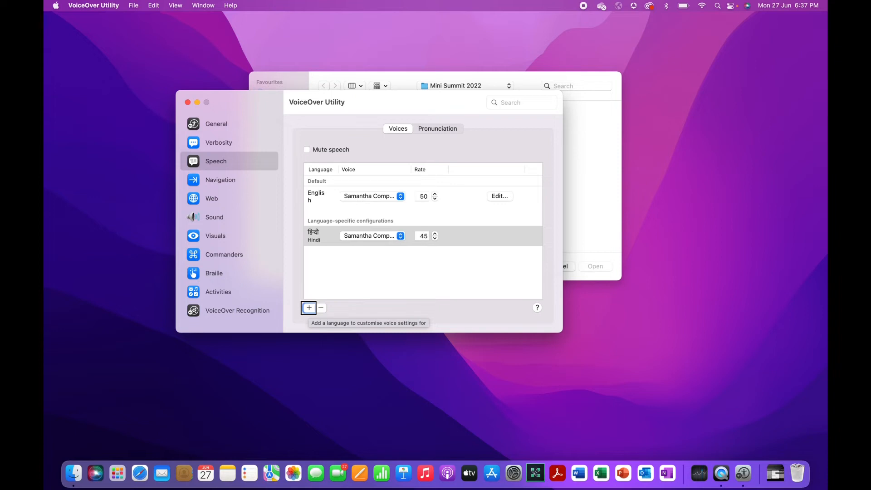
key(ctrl+alt+Right)
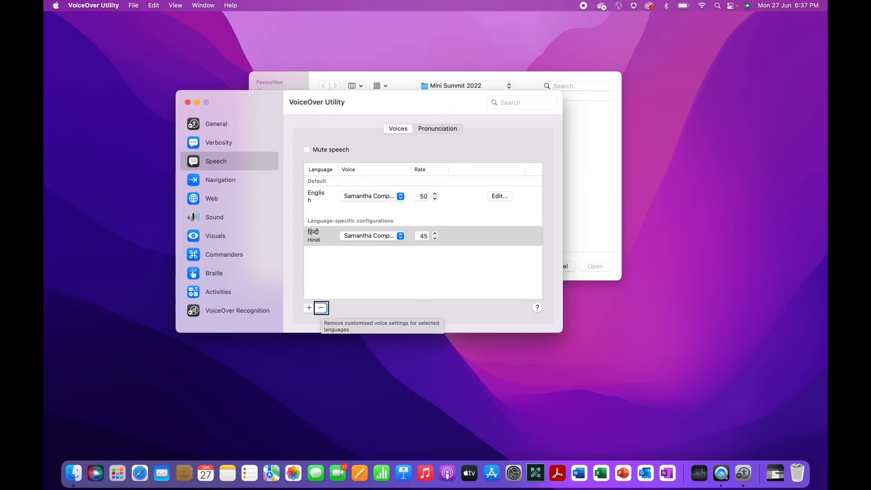
key(ctrl+alt+Right)
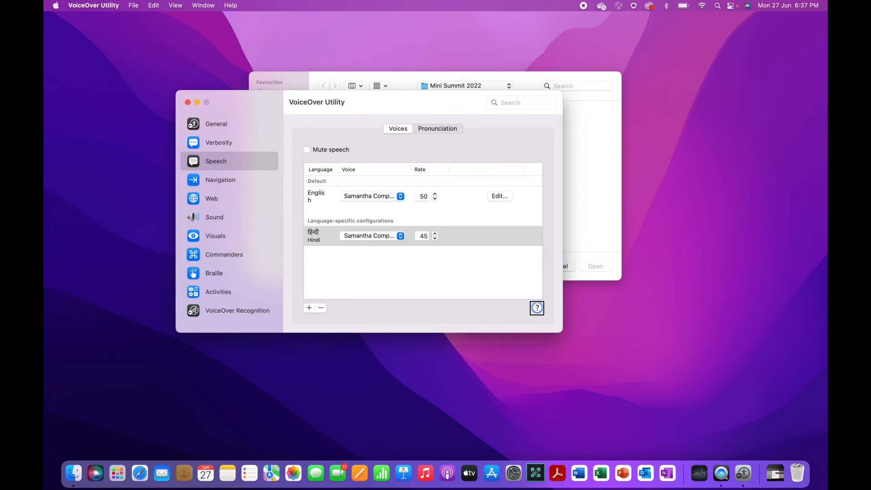
key(ctrl+alt+Left)
key(ctrl+alt+Left)
key(ctrl+alt+Left)
key(ctrl+alt+Left)
key(ctrl+alt+Left)
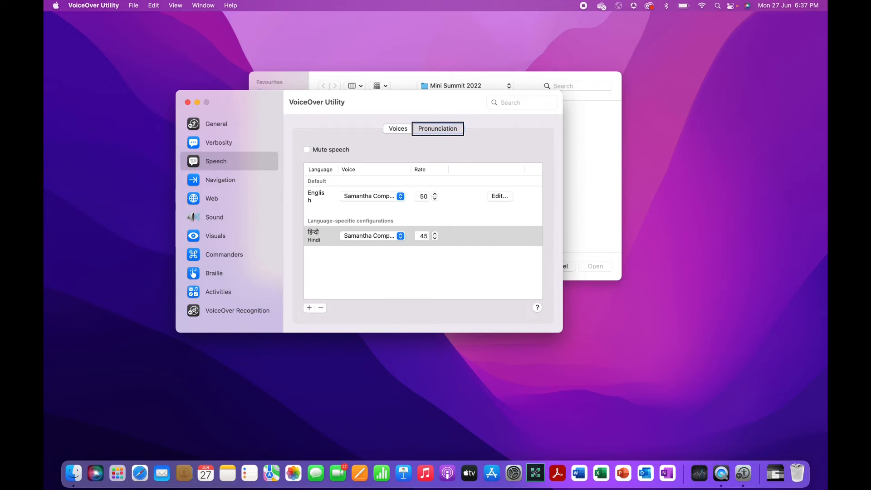
Show the Pronunciation list, read its first substitution entry, then return to the settings categories
key(ctrl+alt+space)
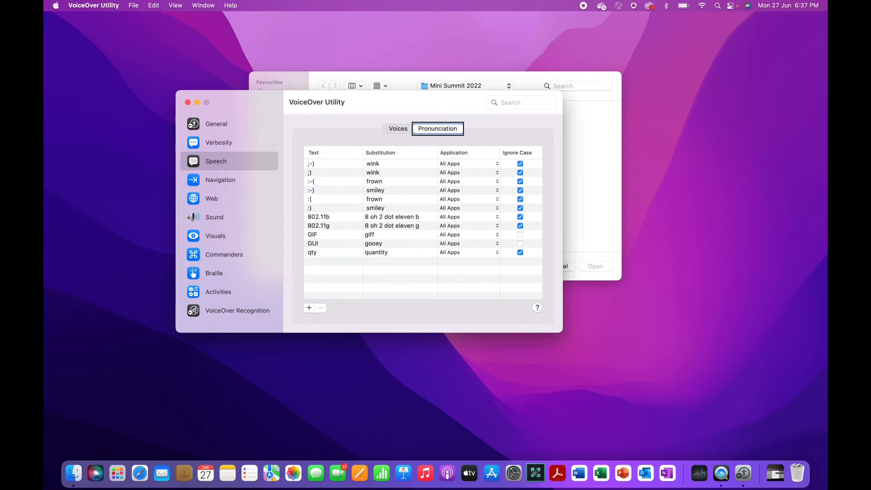
key(ctrl+alt+Right)
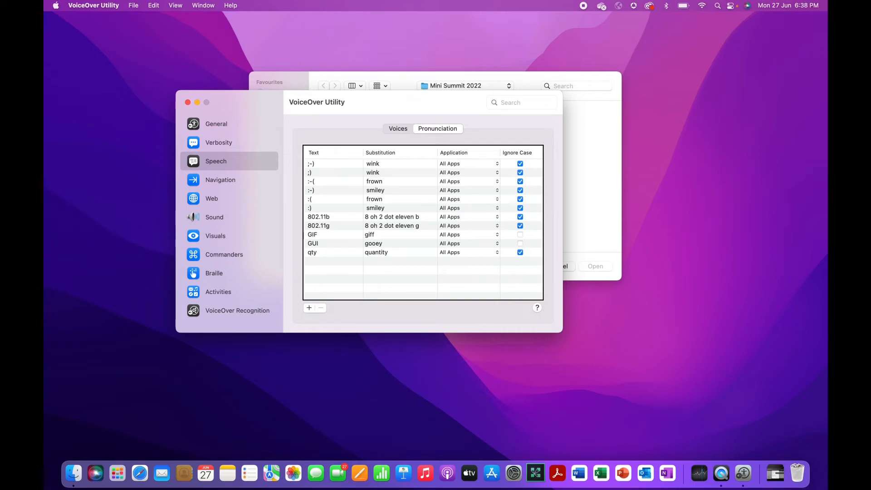
key(ctrl+alt+shift+Down)
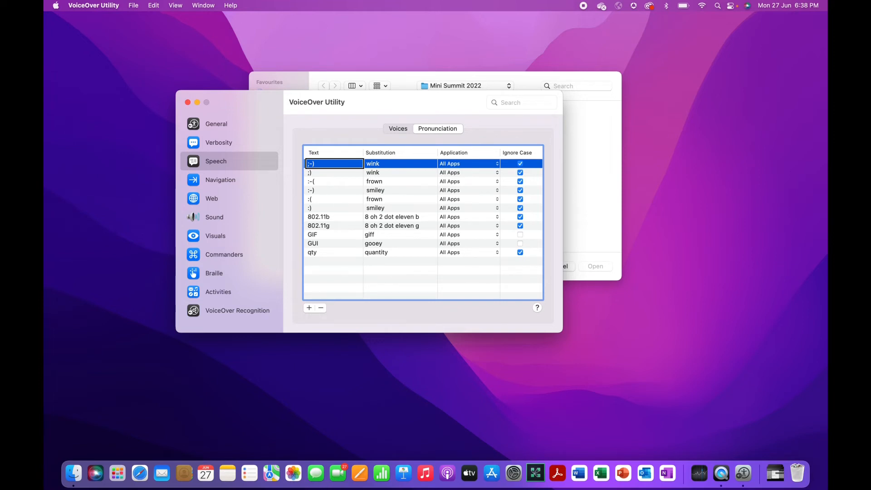
key(ctrl+alt+shift+Up)
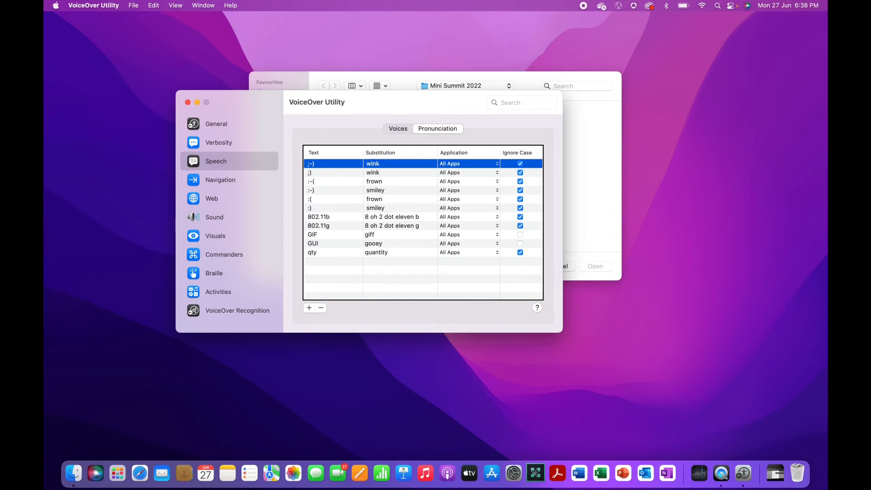
key(ctrl+alt+Left)
key(ctrl+alt+Left)
key(ctrl+alt+Left)
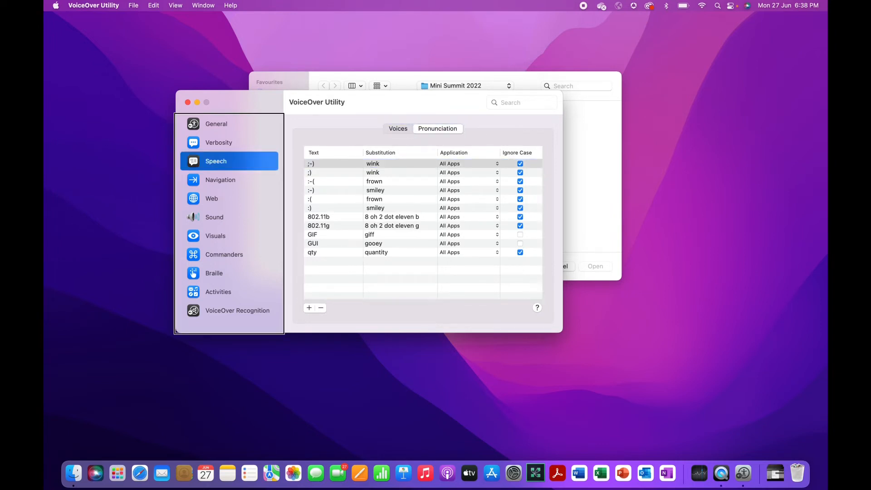
key(ctrl+alt+Left)
key(ctrl+alt+Left)
key(ctrl+alt+Left)
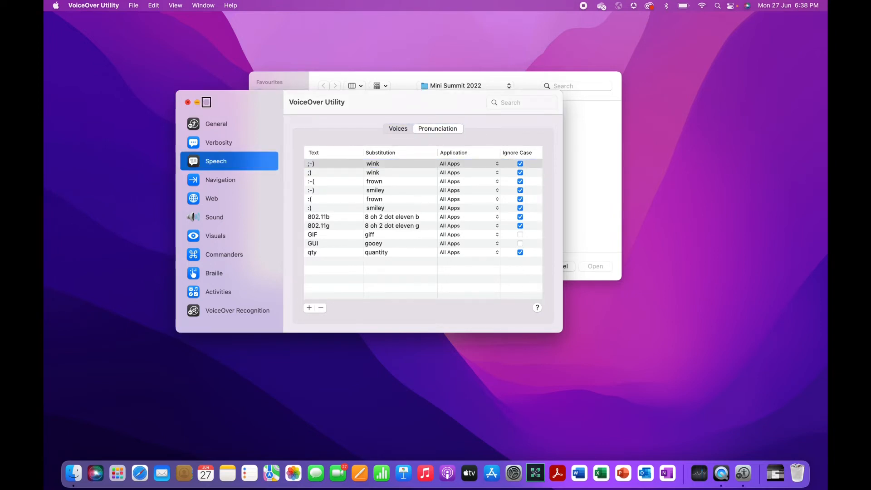
key(ctrl+alt+Right)
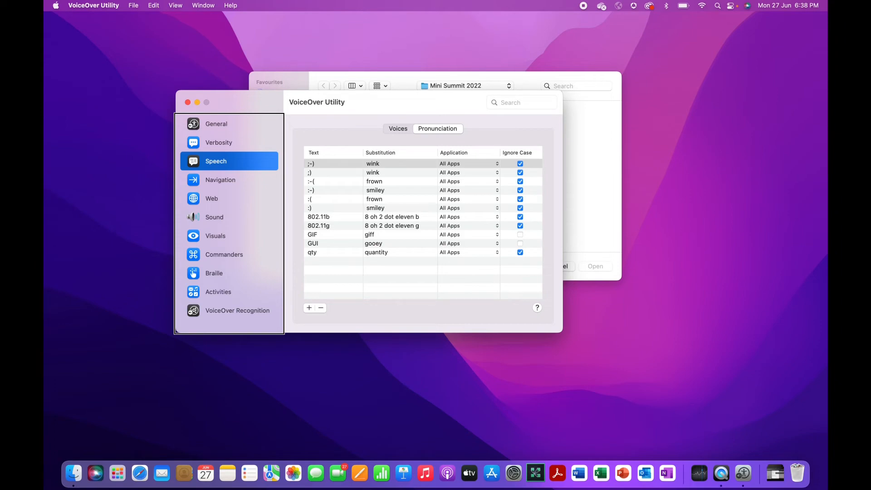
key(Down)
key(Up)
key(Up)
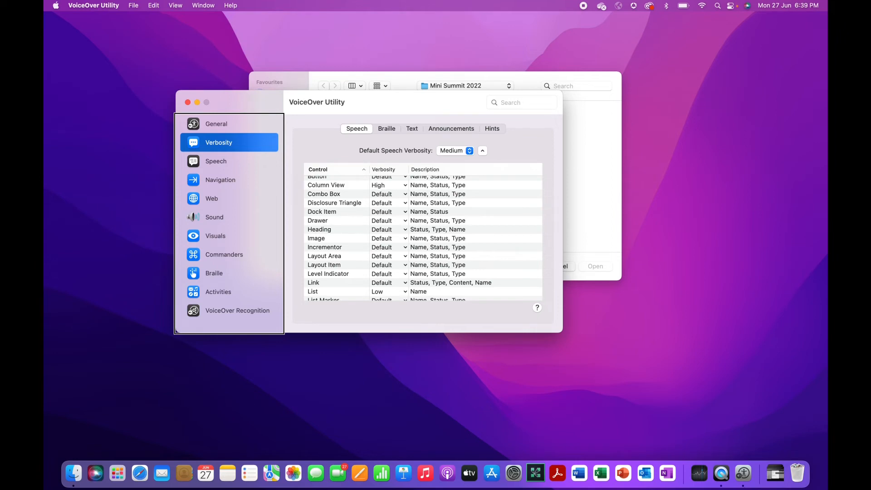
key(Tab)
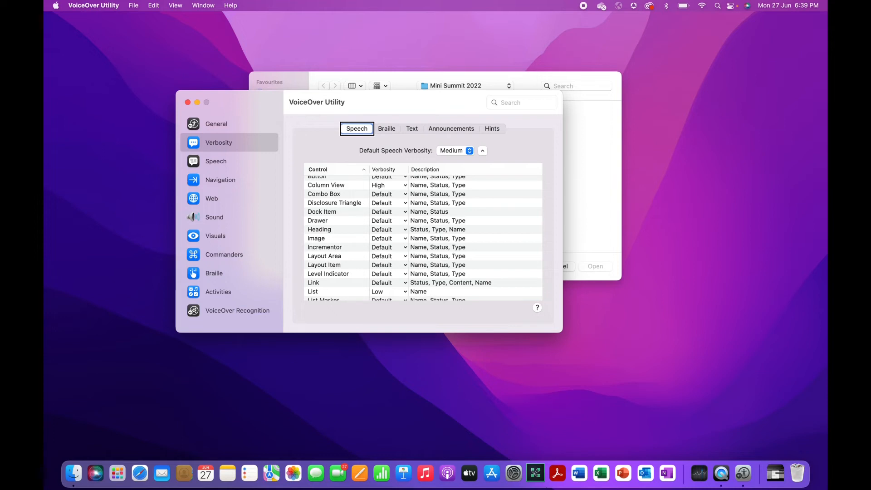
key(ctrl+alt+Right)
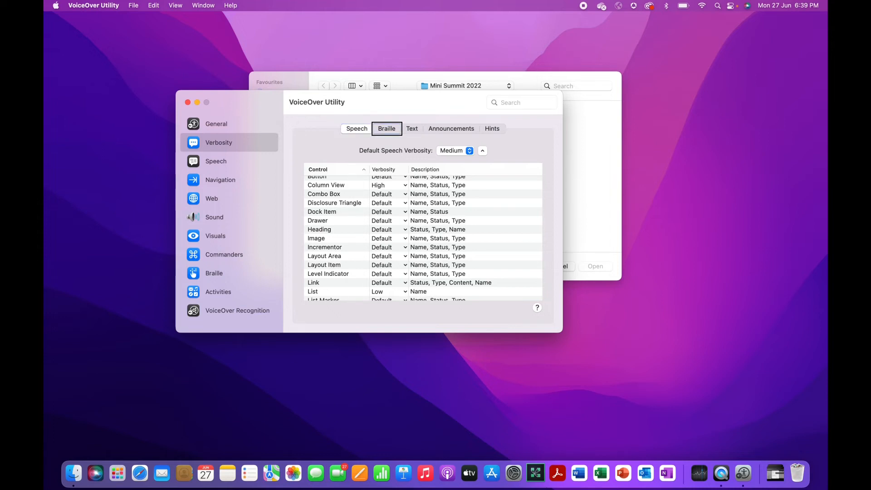
key(ctrl+alt+Right)
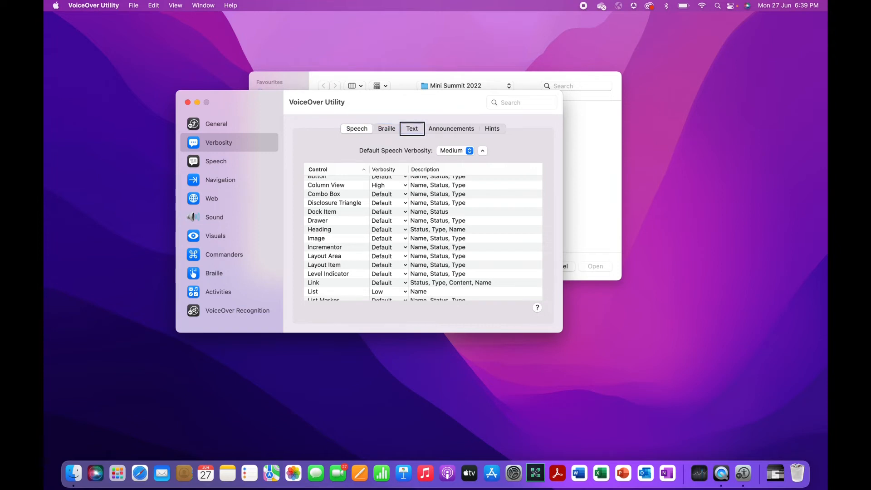
key(ctrl+alt+Right)
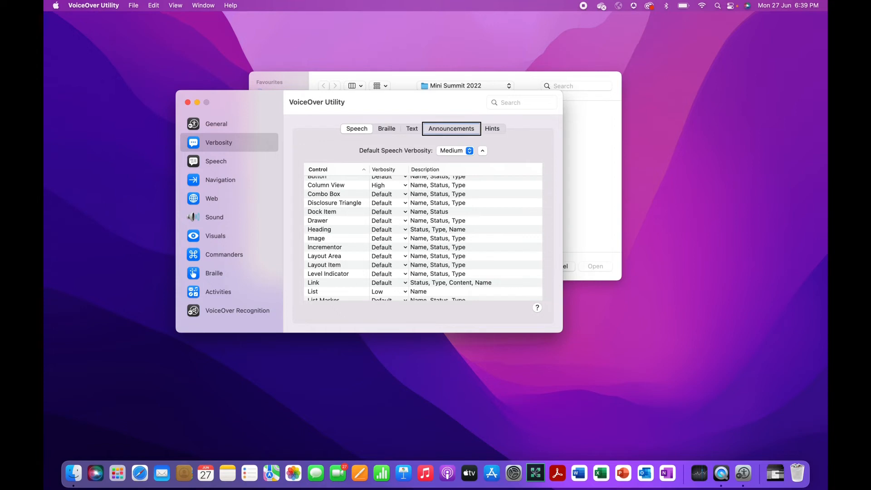
key(ctrl+alt+Right)
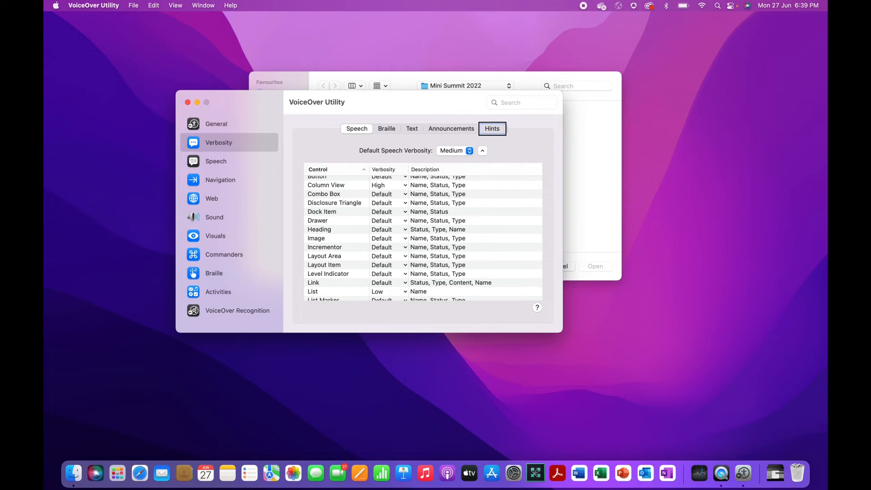
key(ctrl+alt+Right)
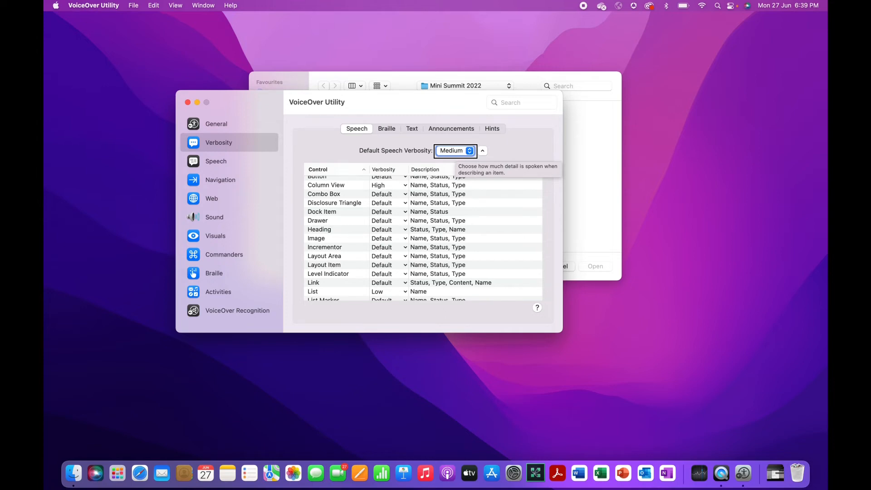
key(ctrl+alt+space)
key(Down)
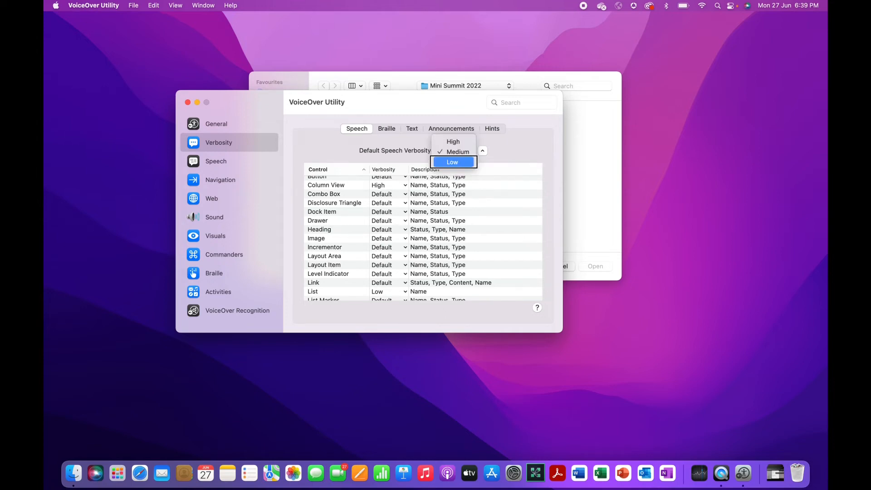
key(Down)
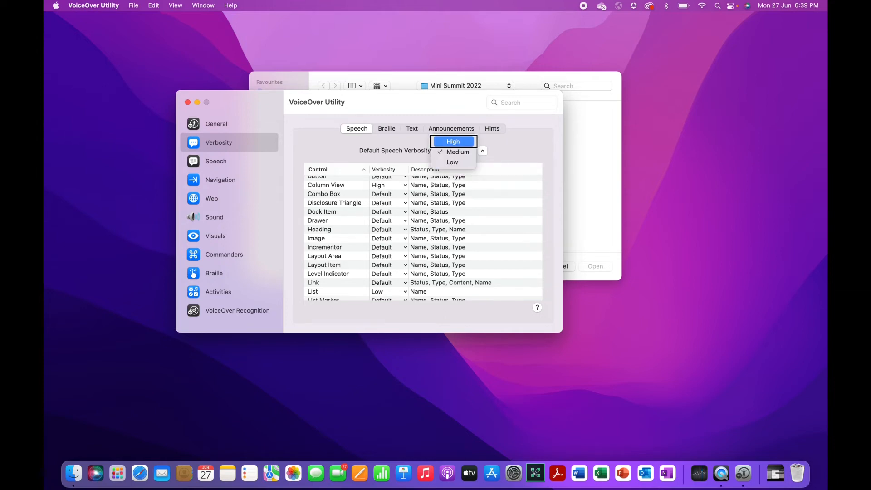
key(Down)
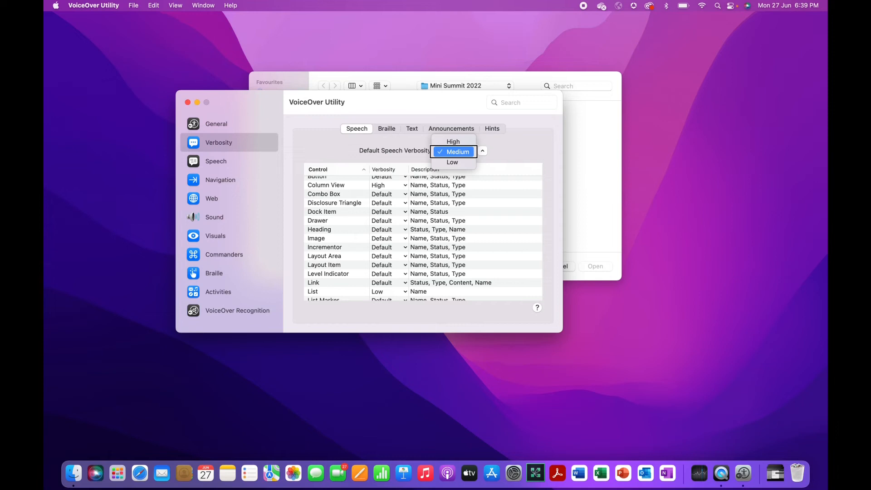
key(Return)
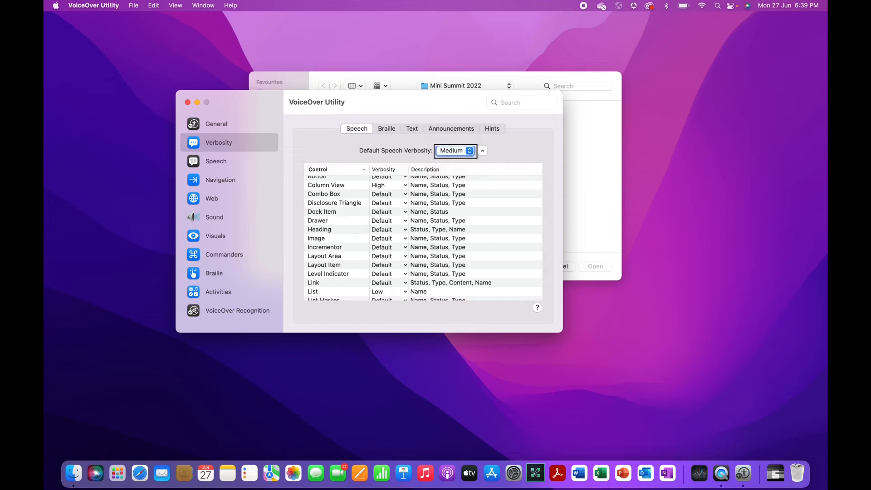
key(Tab)
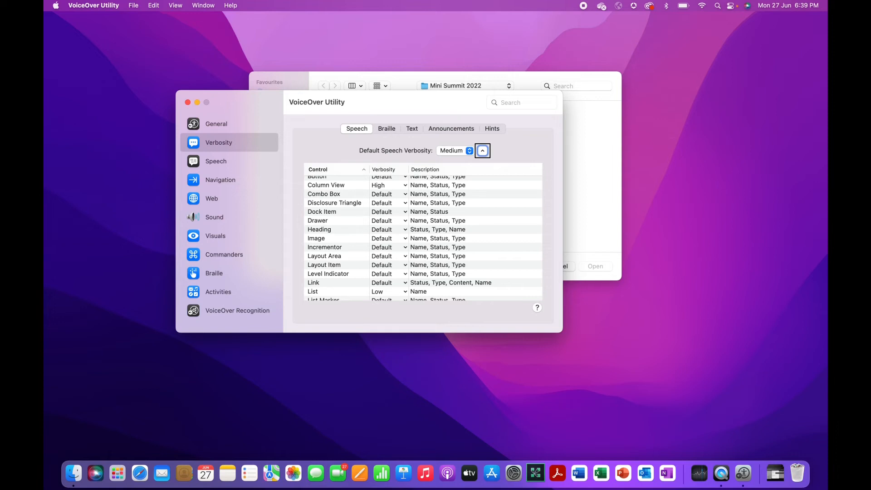
Move focus into the Control/Verbosity table at its first entry, App
key(Tab)
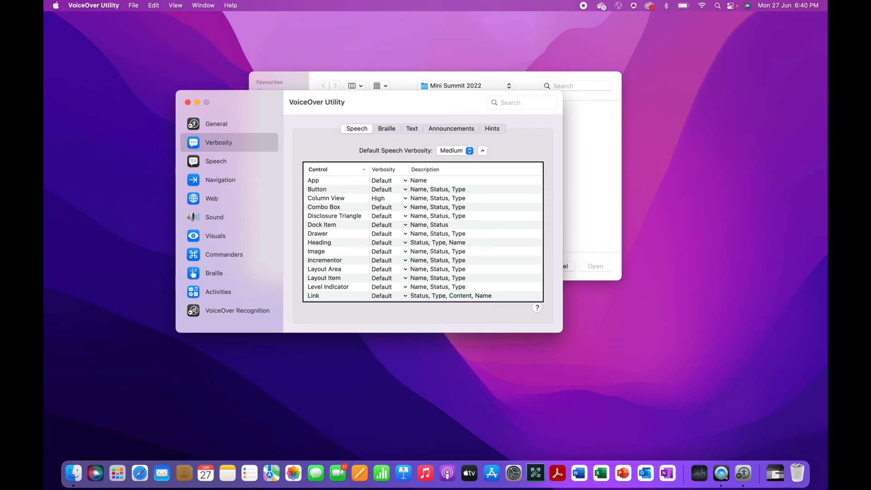
key(Tab)
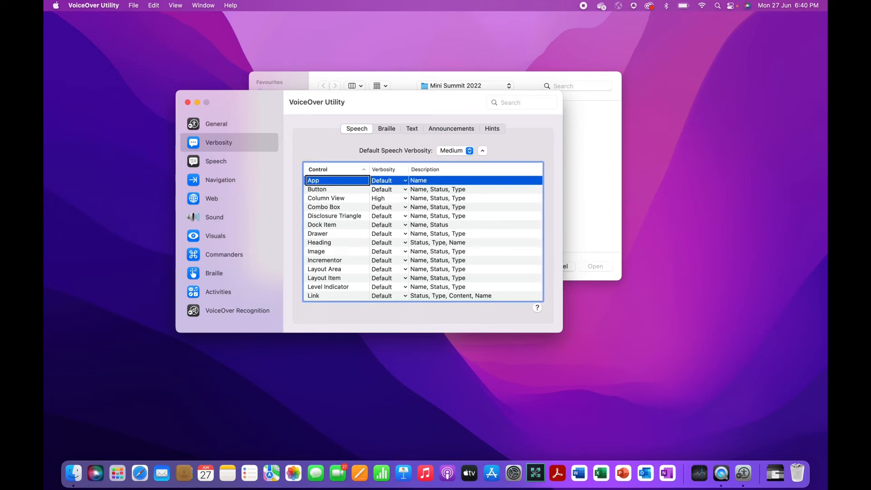
key(Down)
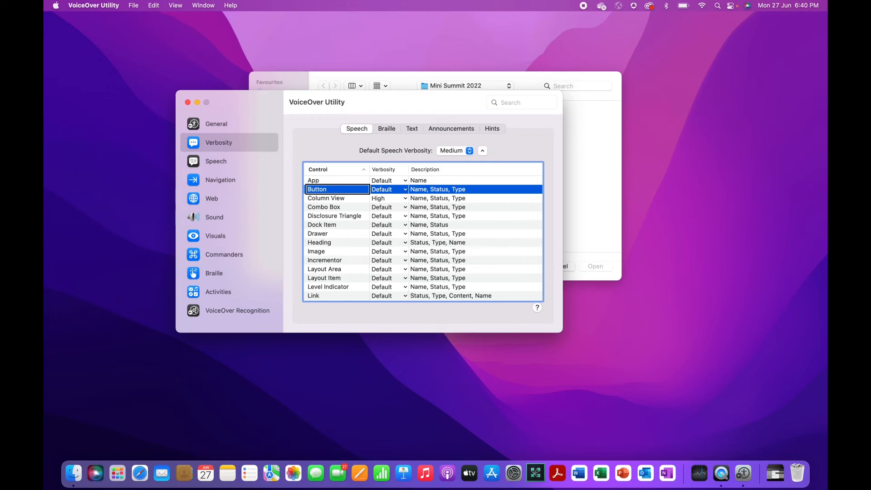
key(ctrl+alt+Right)
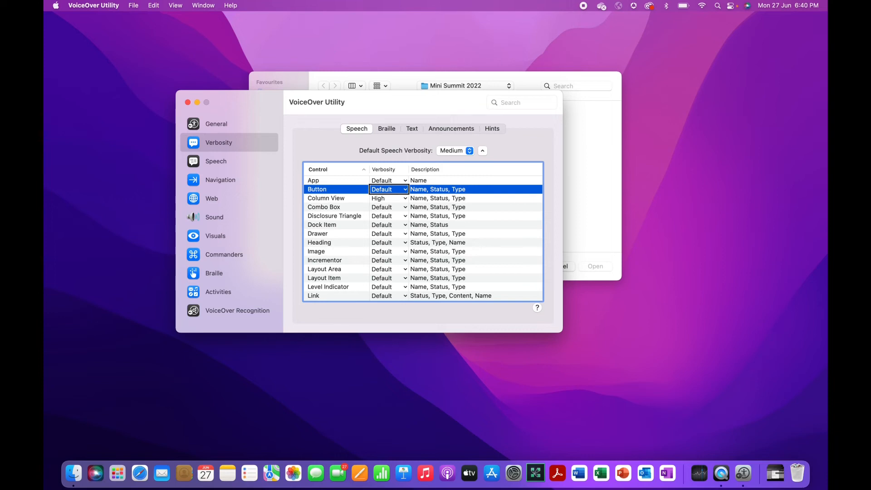
key(ctrl+alt+Right)
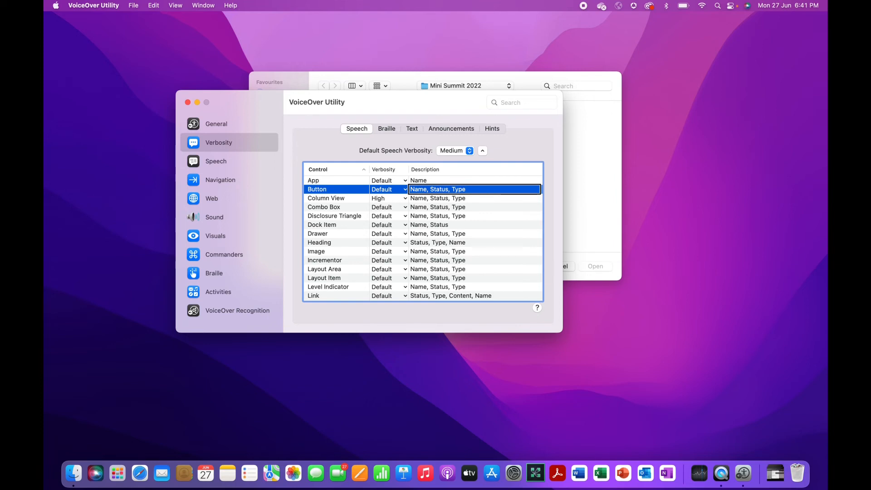
key(ctrl+alt+Left)
key(ctrl+alt+Left)
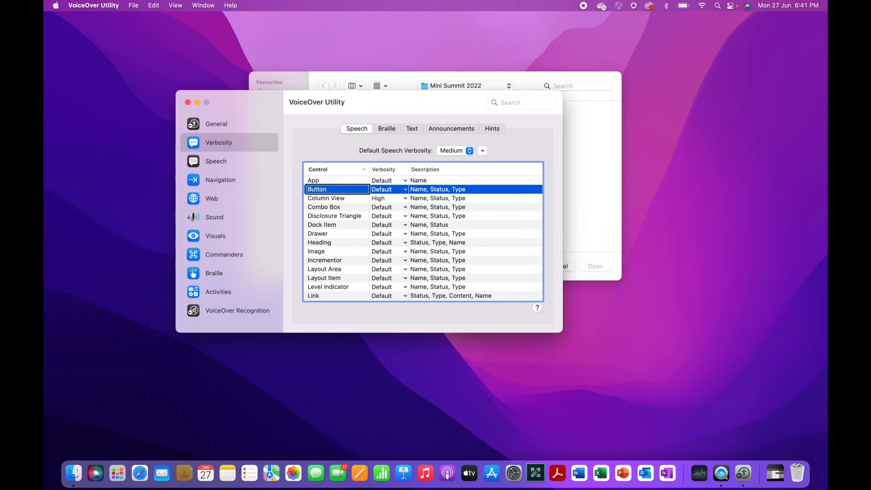
key(Down)
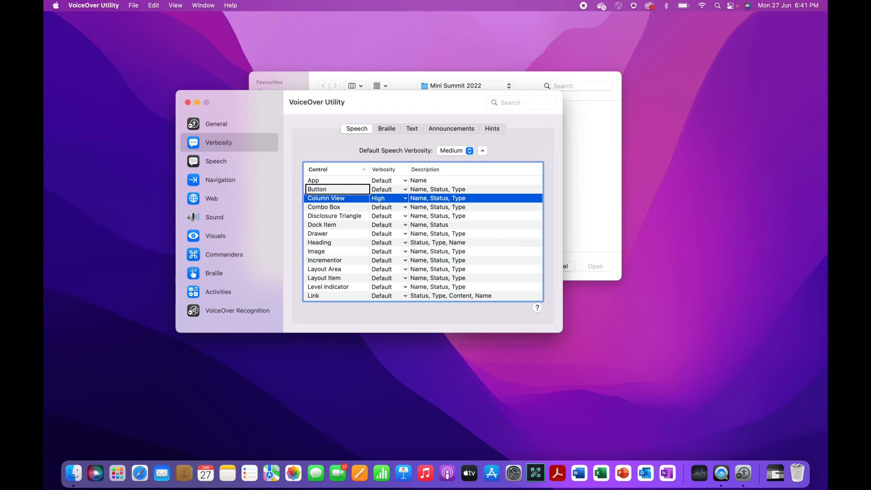
key(ctrl+alt+Down)
key(Down)
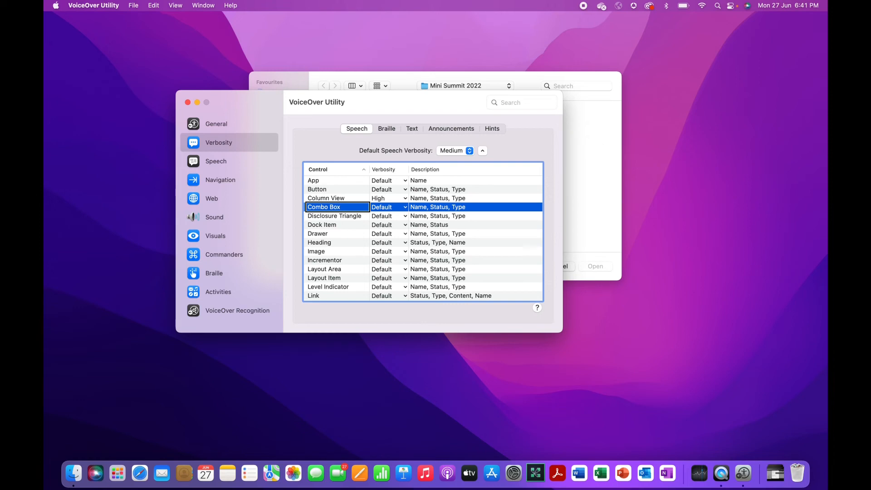
key(ctrl+alt+Right)
key(ctrl+alt+Right)
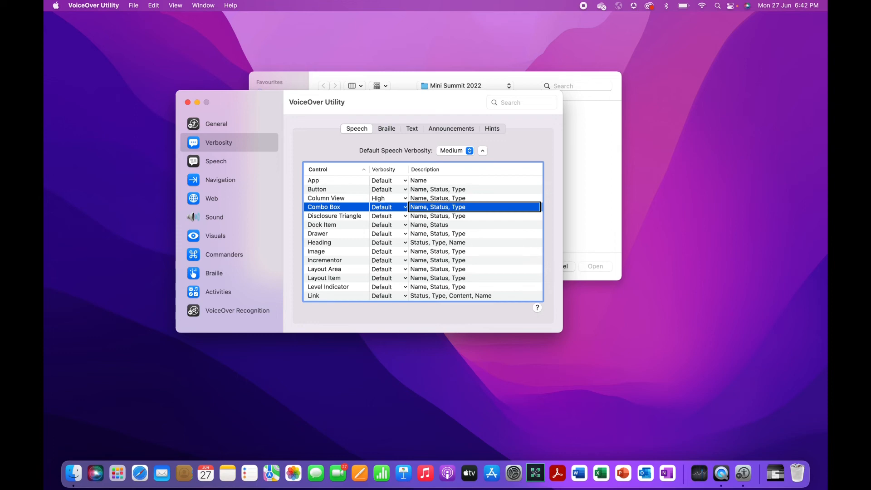
key(ctrl+alt+Left)
key(ctrl+alt+Left)
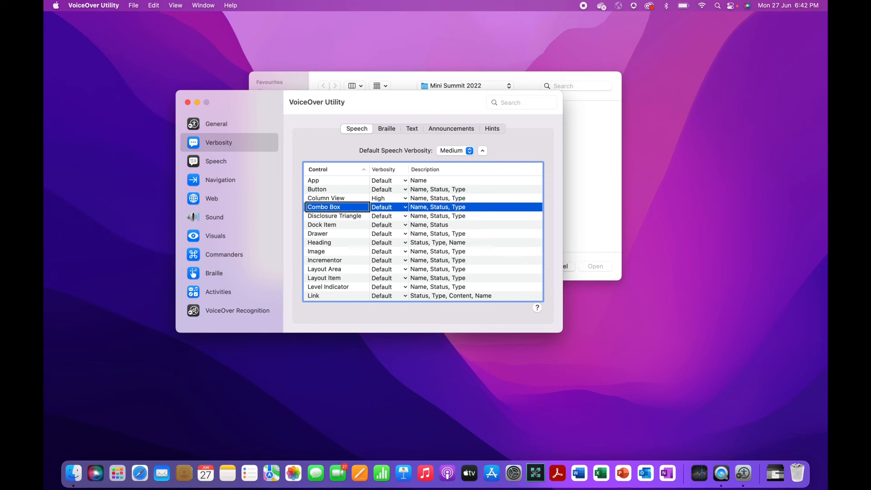
key(ctrl+alt+Down)
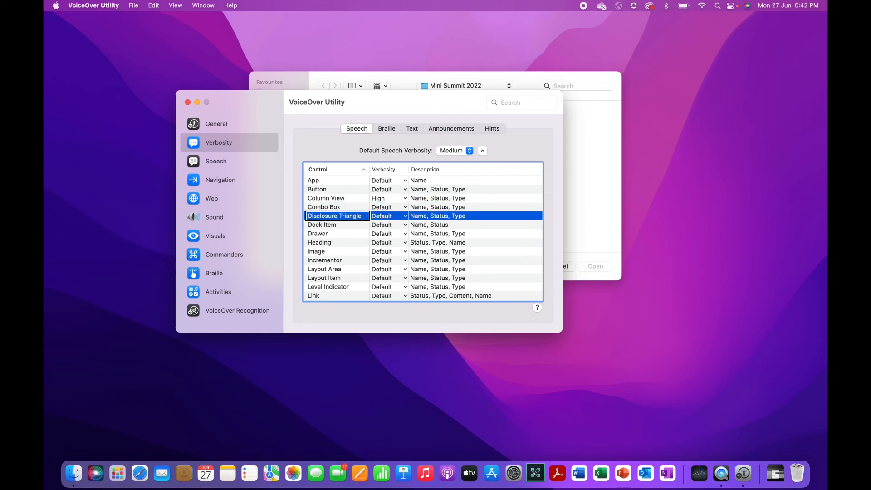
key(ctrl+alt+Down)
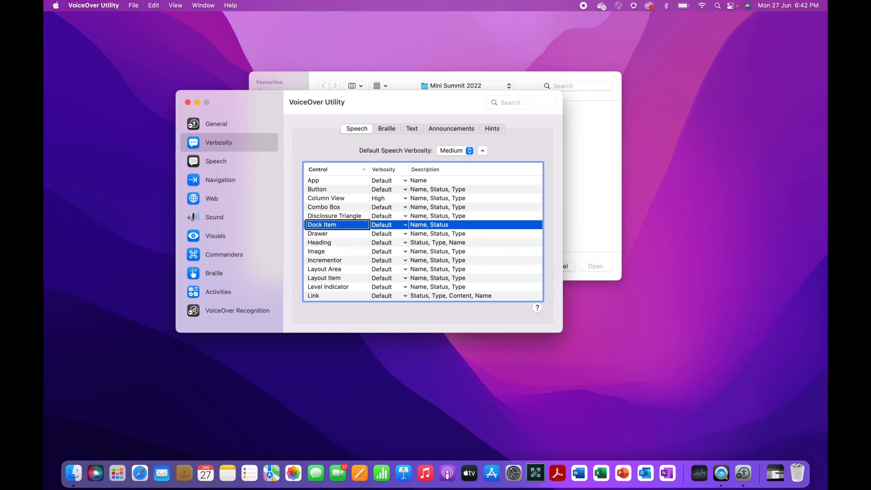
key(ctrl+alt+Down)
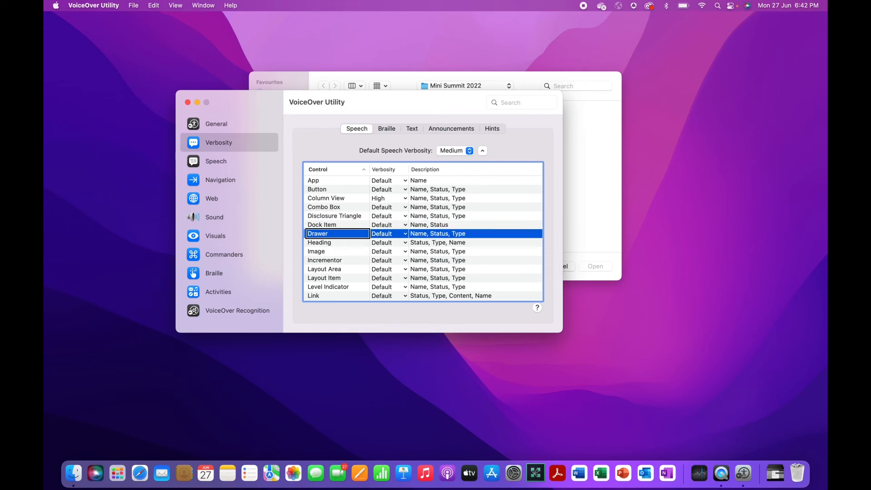
key(ctrl+alt+Down)
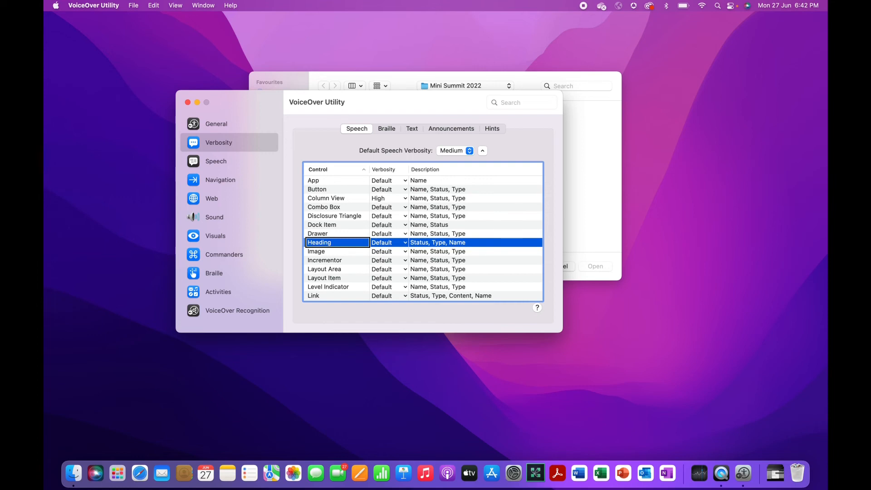
key(ctrl+alt+Right)
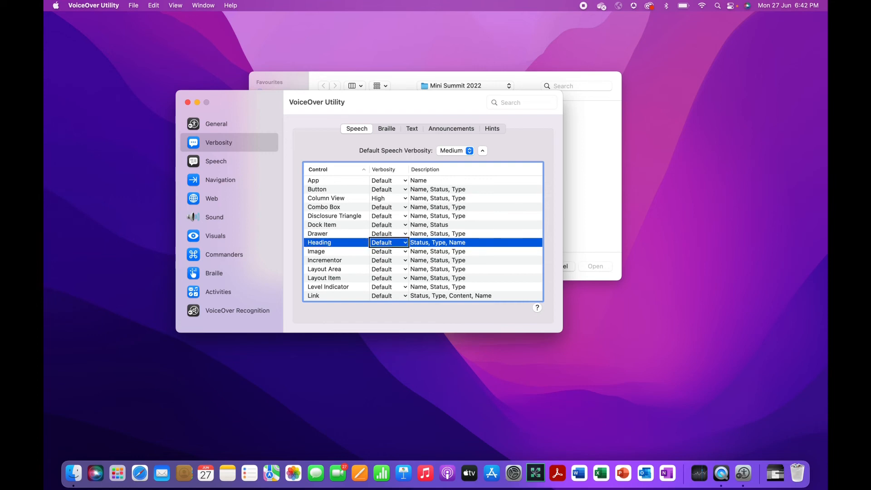
key(ctrl+alt+Right)
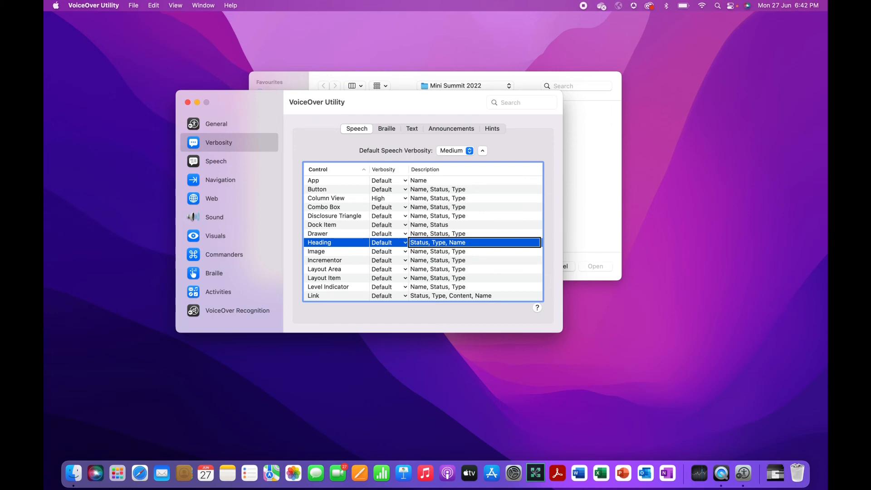
key(Down)
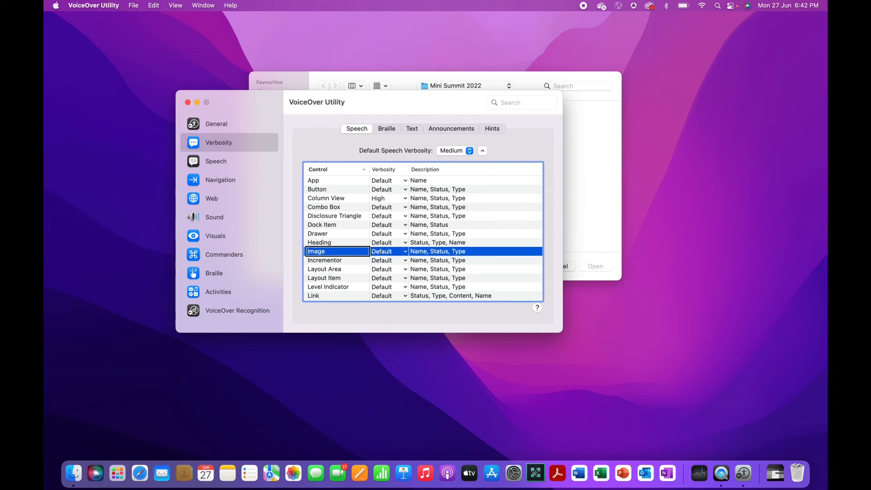
Try Low verbosity on the Image row and confirm its resulting description
key(ctrl+alt+Right)
key(ctrl+alt+Right)
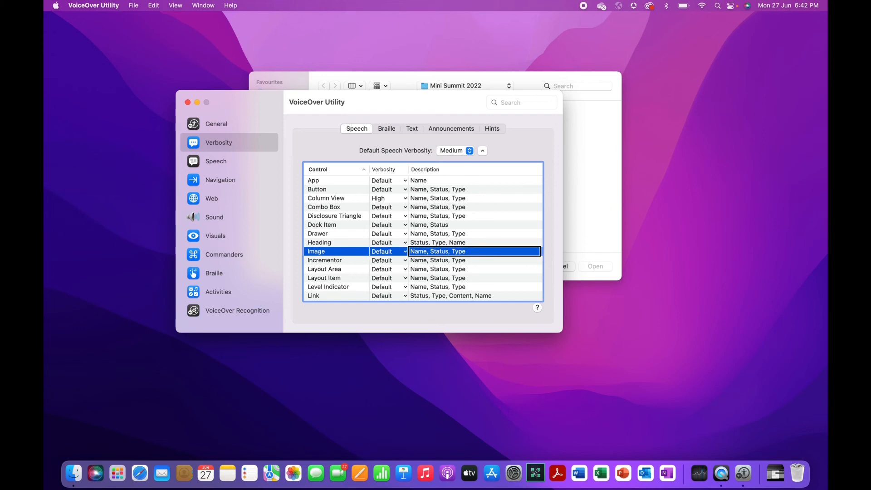
key(ctrl+alt+Left)
key(ctrl+alt+space)
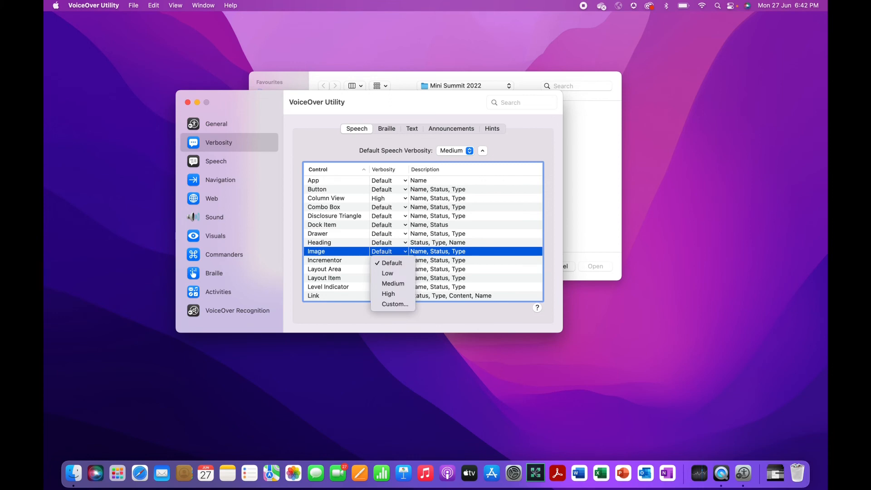
key(Down)
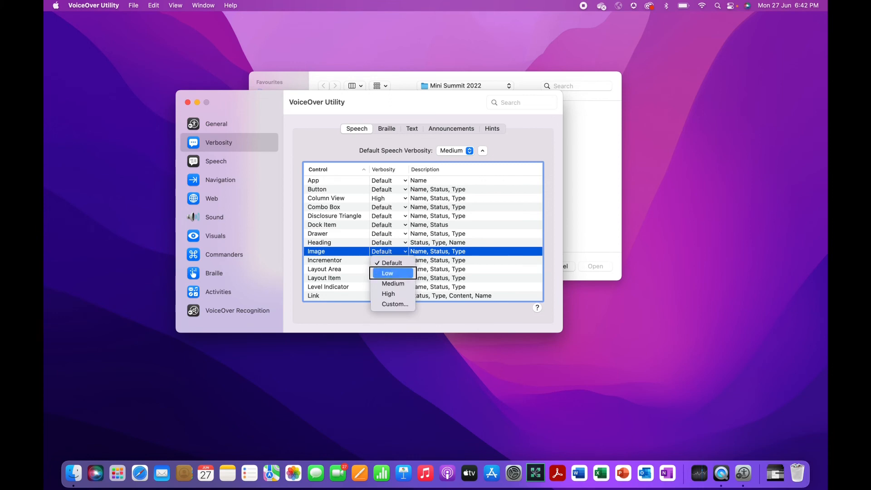
key(ctrl+alt+space)
key(ctrl+alt+Left)
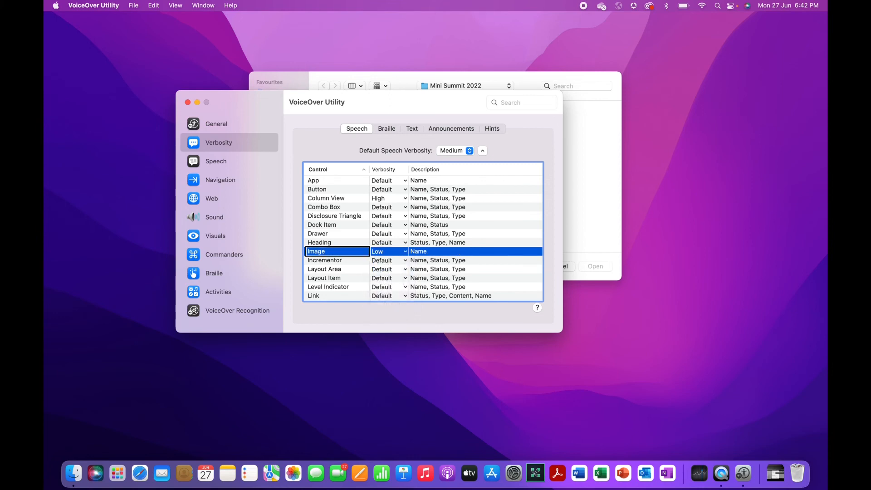
key(ctrl+alt+Right)
key(ctrl+alt+Right)
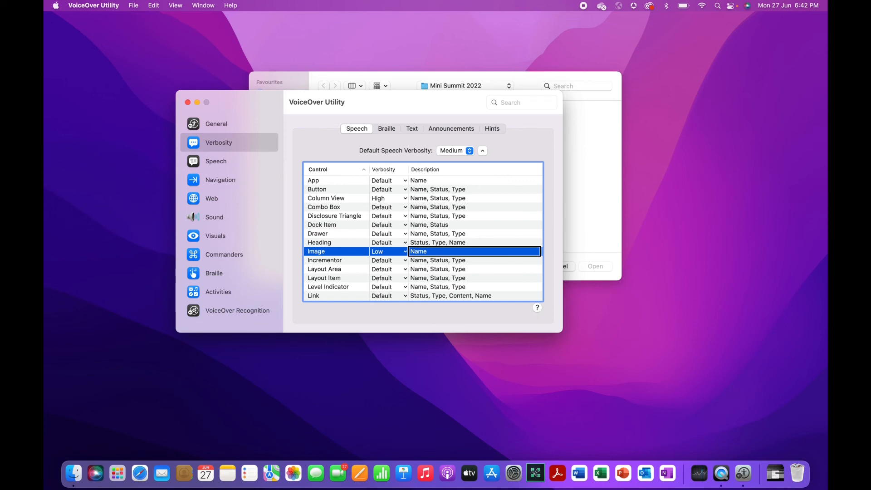
Change the Image row's verbosity to High, described as Name, Status, Type
key(ctrl+alt+Left)
key(ctrl+alt+space)
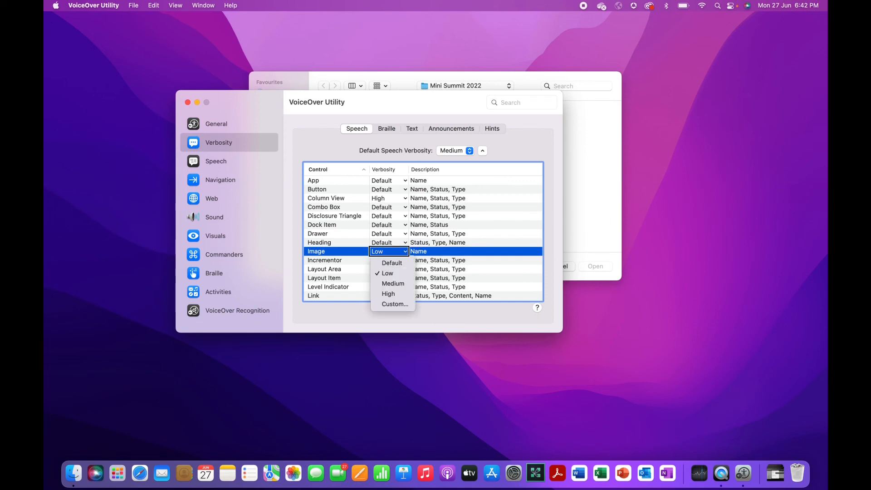
key(Up)
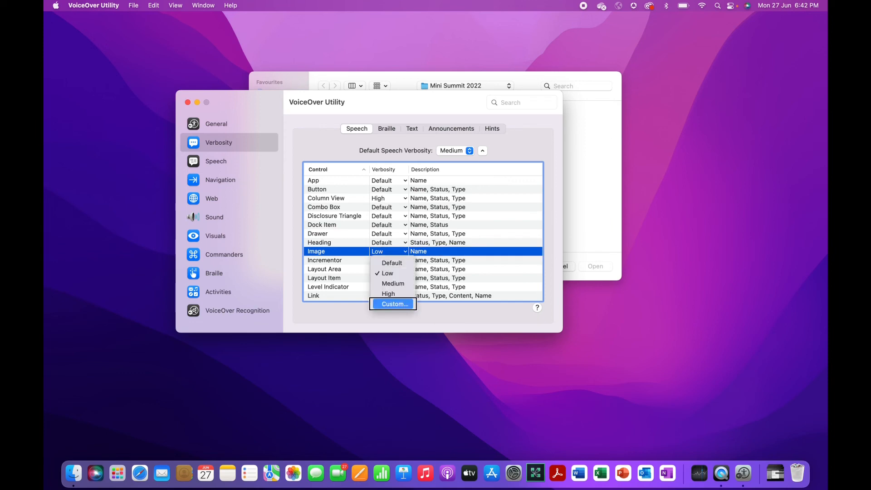
key(Down)
key(Down)
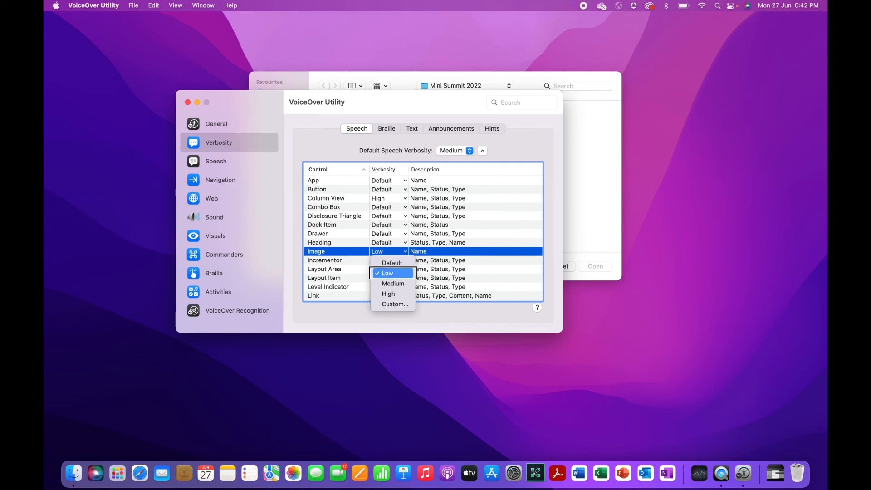
key(Down)
key(Down)
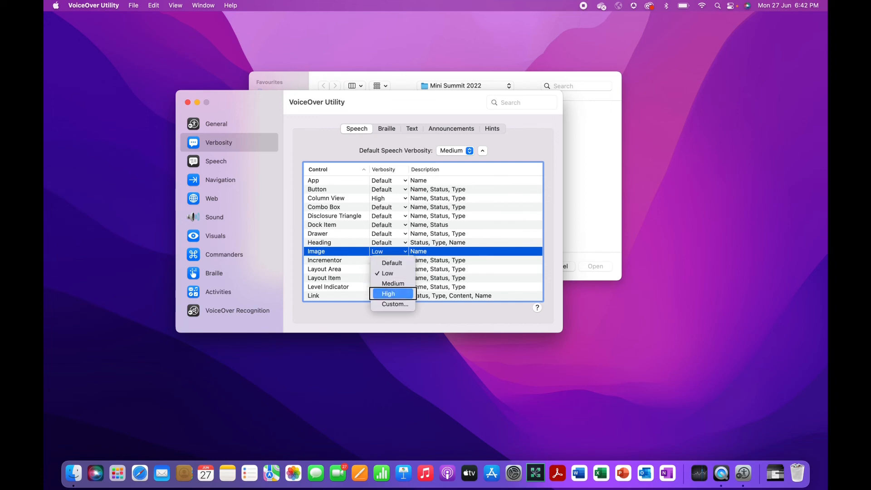
key(Return)
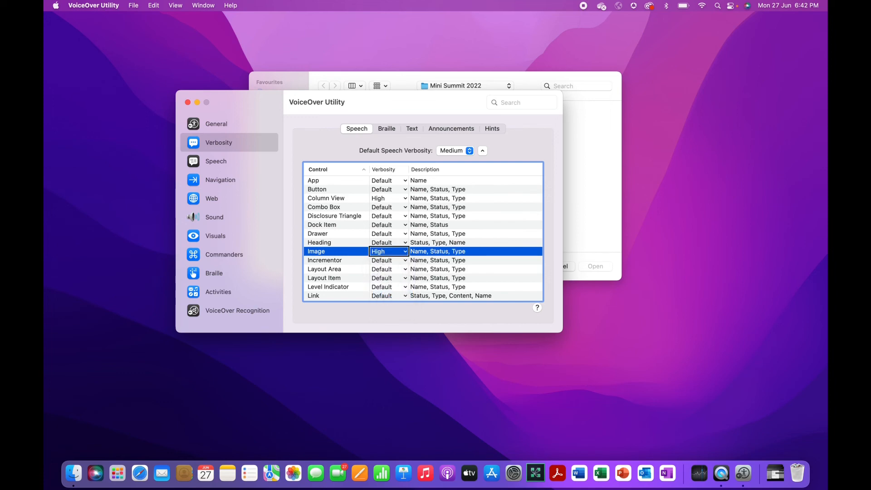
key(ctrl+alt+Right)
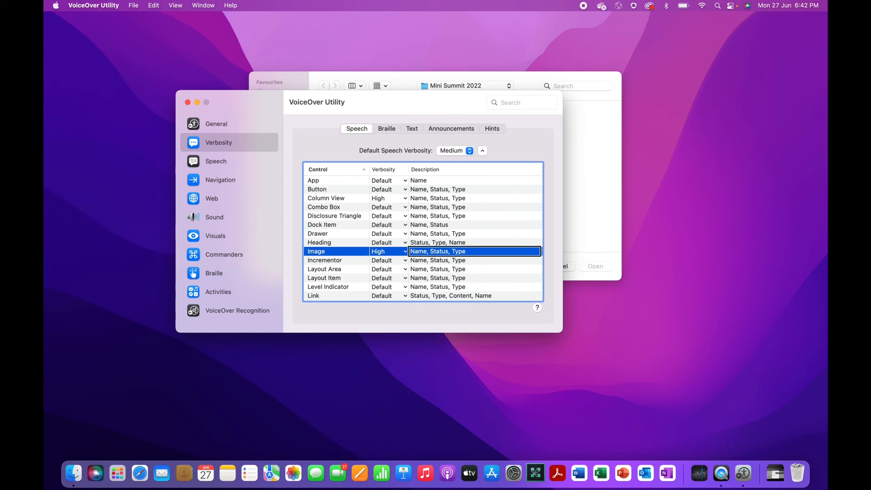
key(Up)
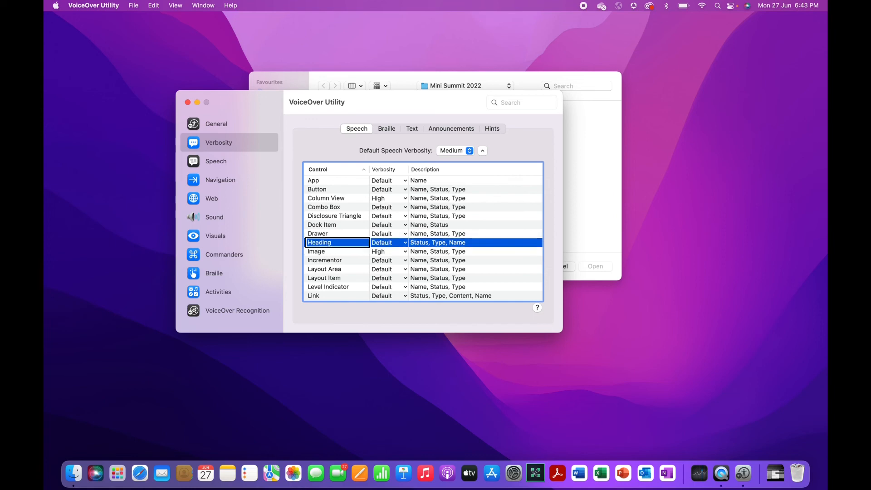
Try Low verbosity on the Heading row and check its description
key(ctrl+alt+Right)
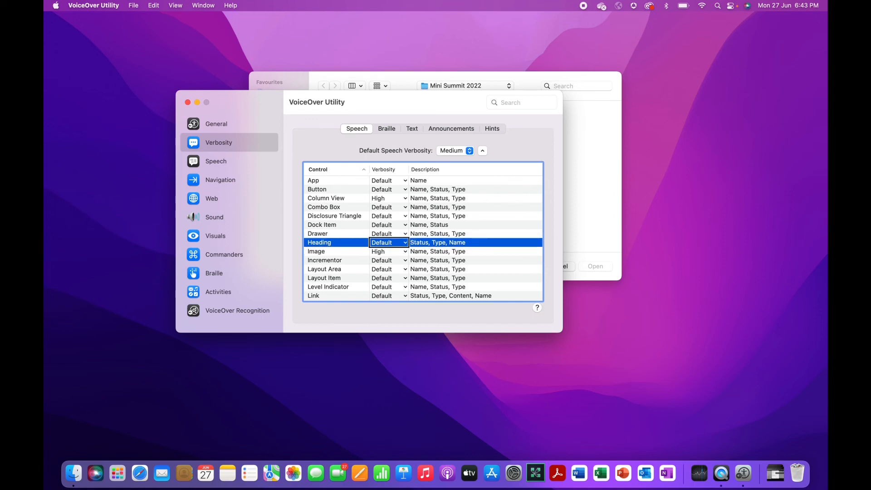
key(ctrl+alt+space)
key(Down)
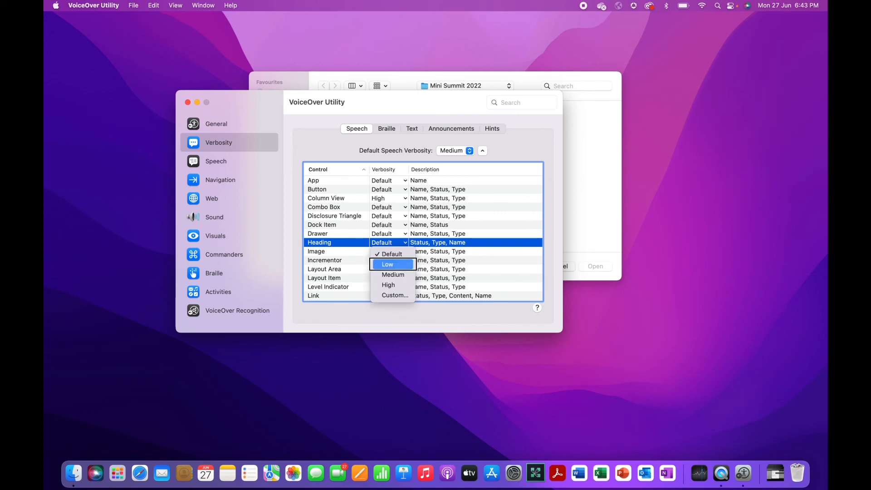
key(ctrl+alt+space)
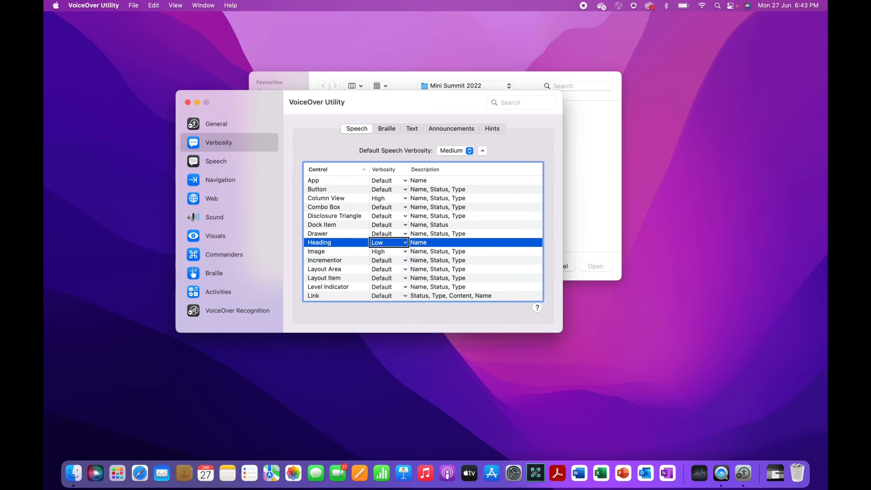
key(ctrl+alt+Right)
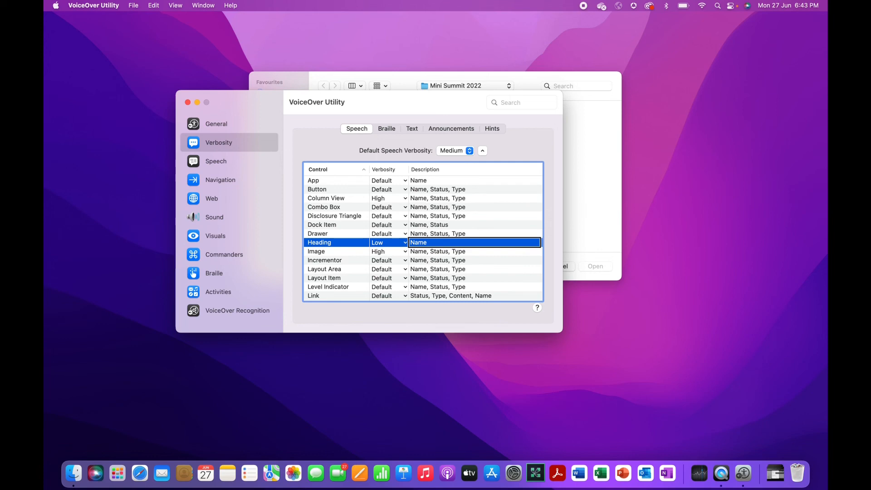
Choose Medium verbosity for Heading, described as Status, Type, Name
key(ctrl+alt+Left)
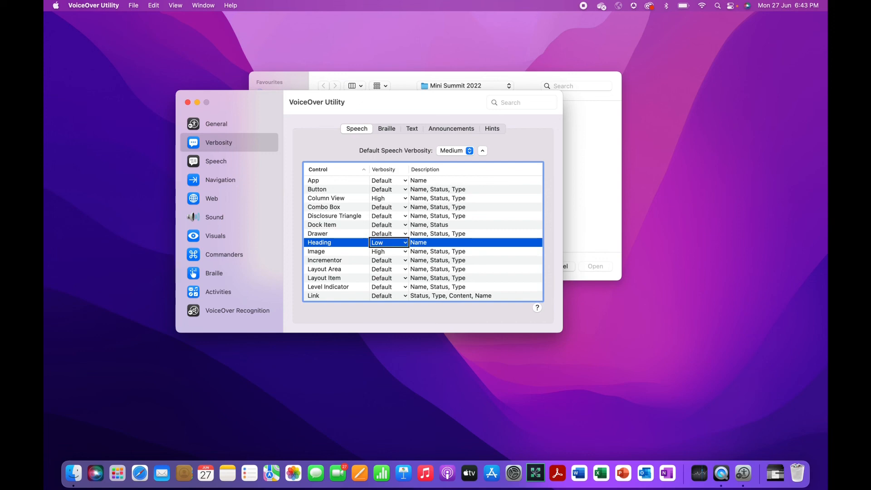
key(ctrl+alt+space)
key(Down)
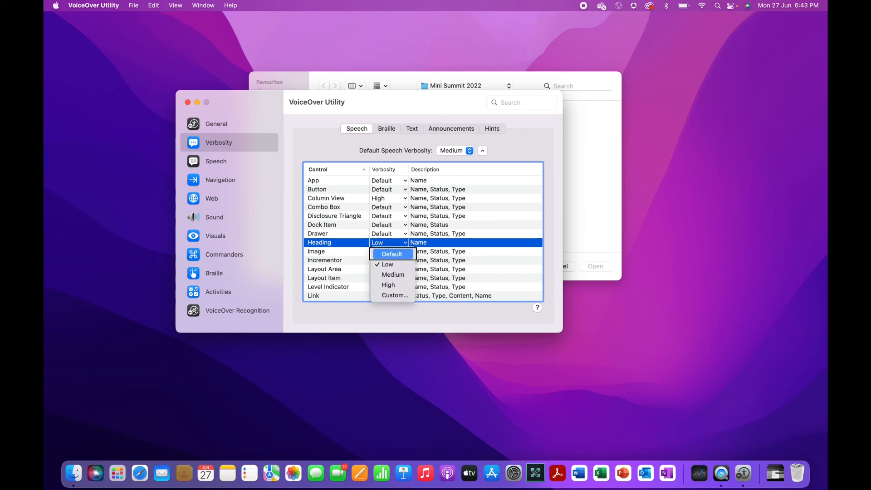
key(Down)
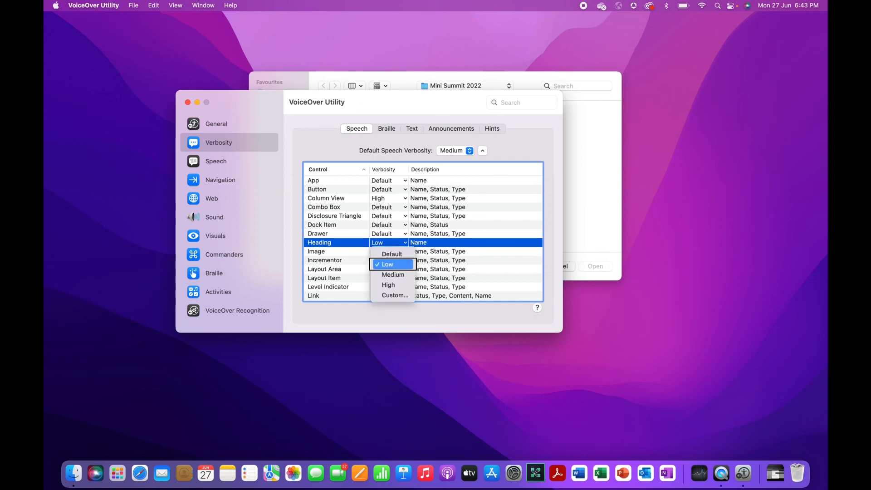
key(Down)
key(ctrl+alt+space)
key(Up)
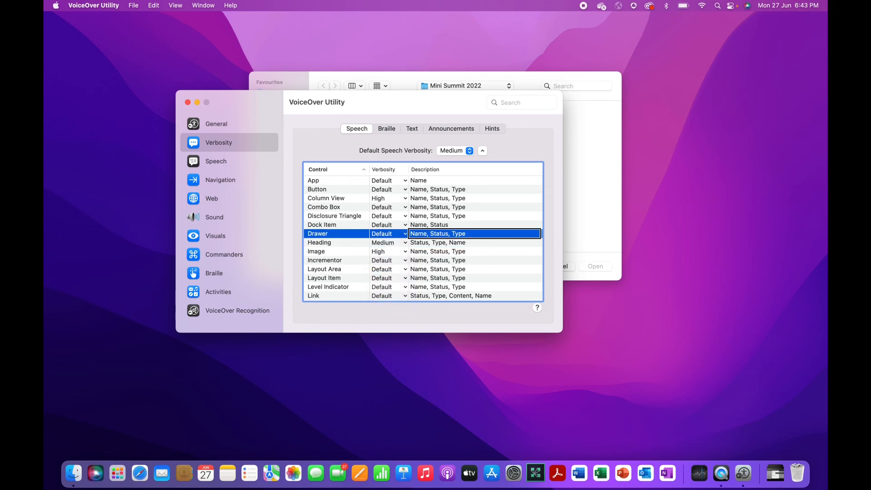
Move up to the Button row and try Low verbosity, checking its description
key(ctrl+alt+Up)
key(ctrl+alt+Left)
key(ctrl+alt+Left)
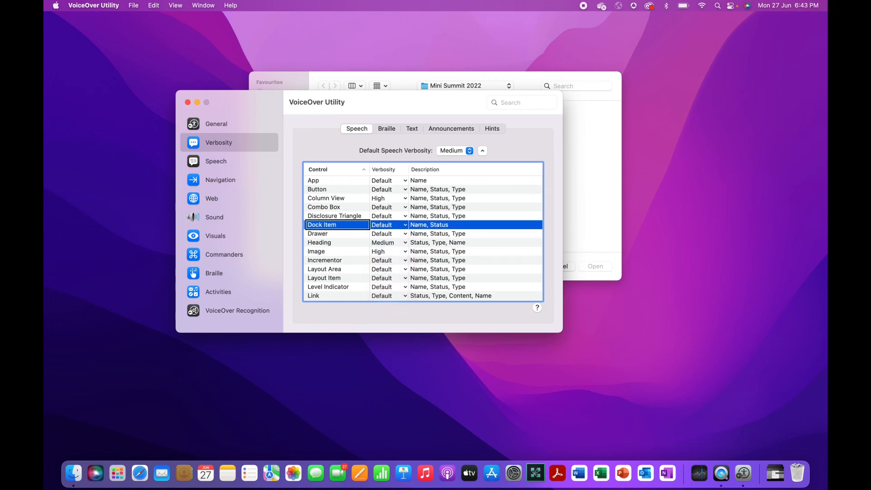
key(ctrl+alt+Up)
key(ctrl+alt+Up)
key(ctrl+alt+Up)
key(ctrl+alt+Up)
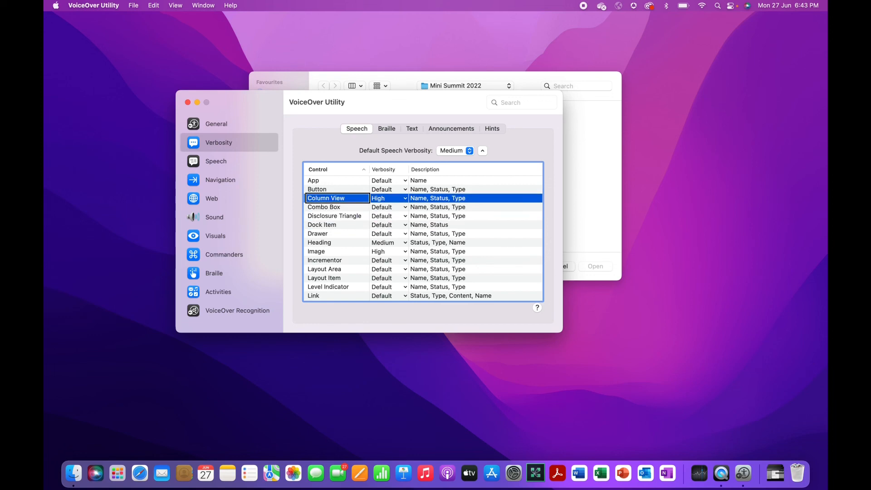
key(ctrl+alt+Right)
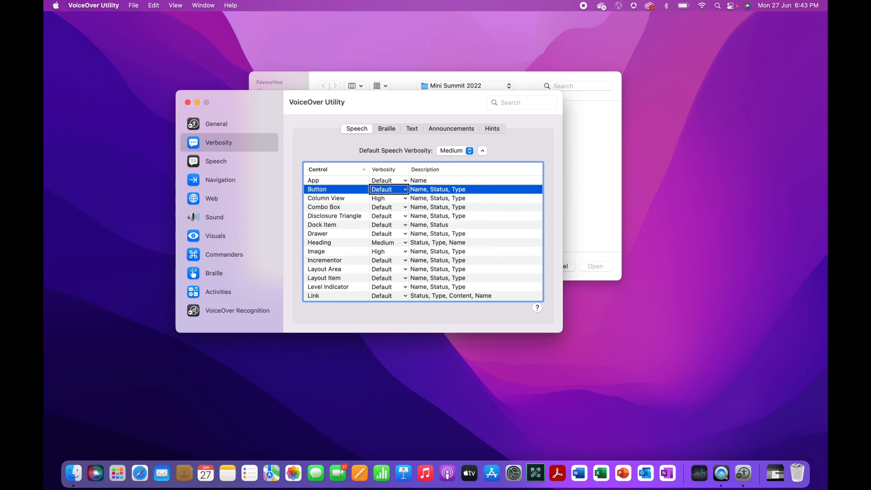
key(ctrl+alt+space)
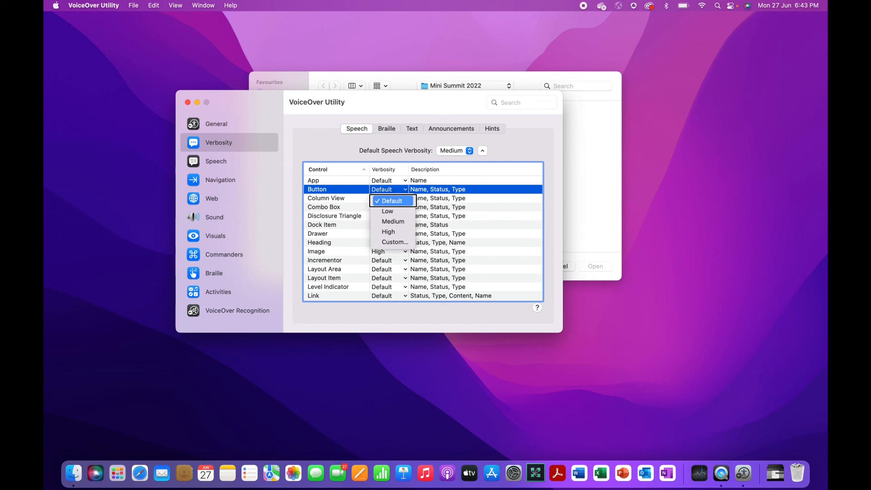
key(Down)
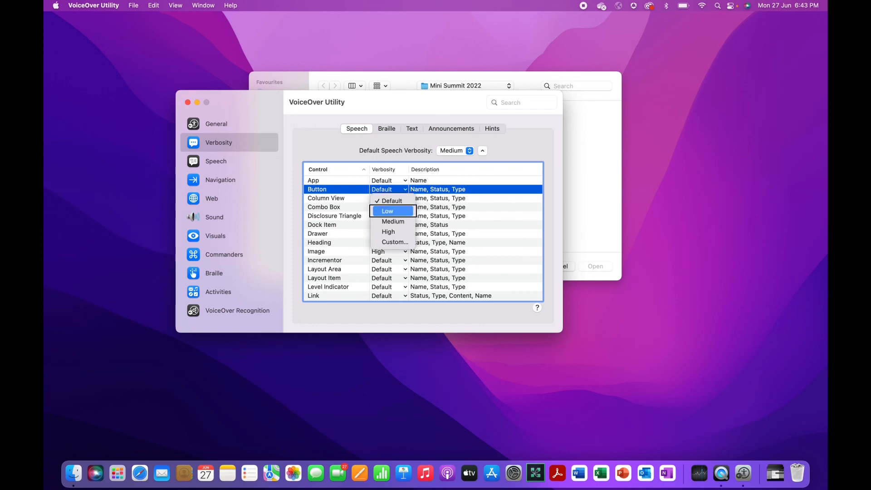
key(ctrl+alt+space)
key(ctrl+alt+Right)
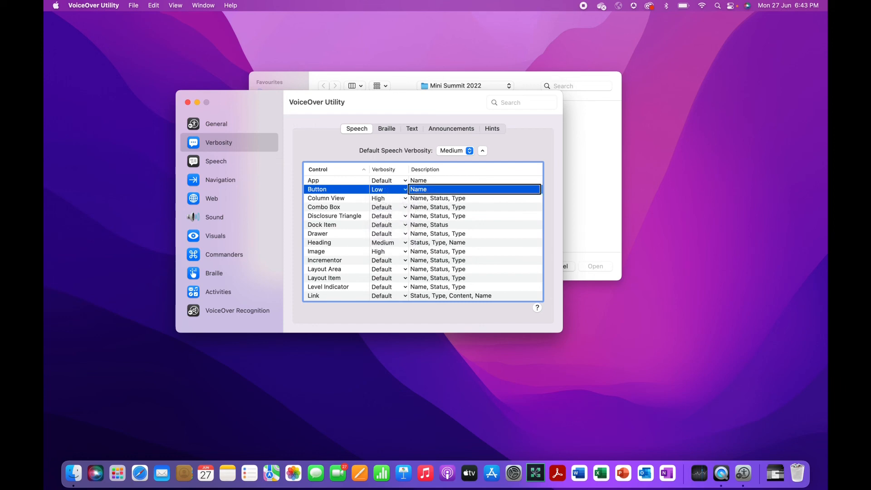
Switch the Button row's verbosity to High and check its description
key(ctrl+alt+Left)
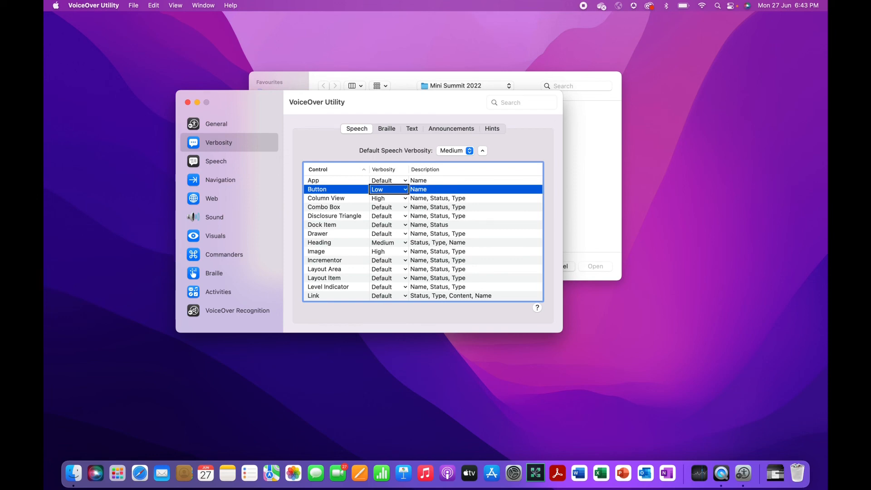
key(ctrl+alt+space)
key(Up)
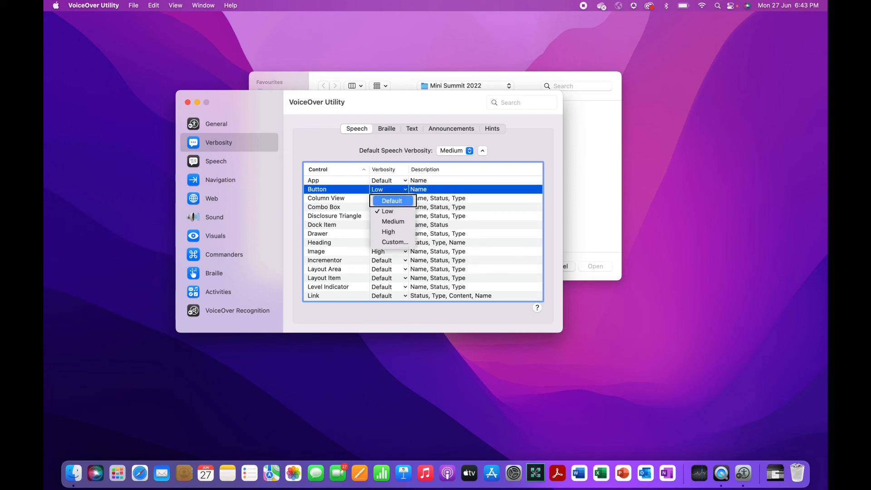
key(Down)
key(Down)
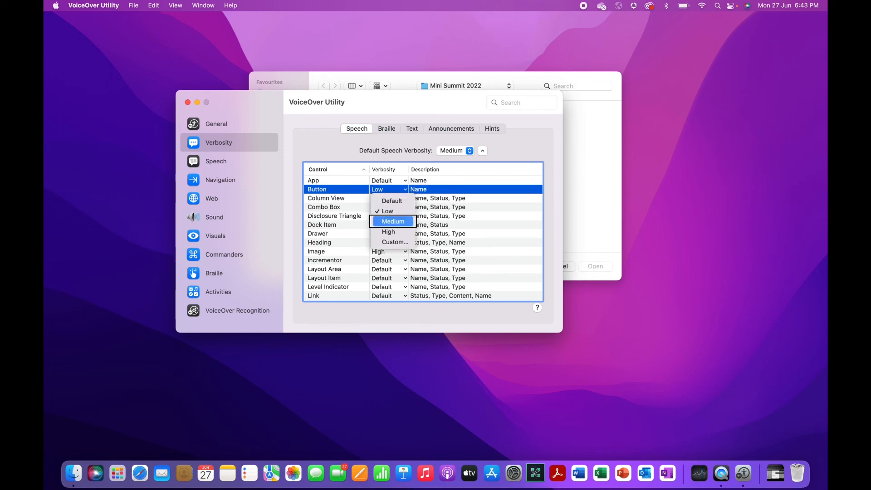
key(Down)
key(Return)
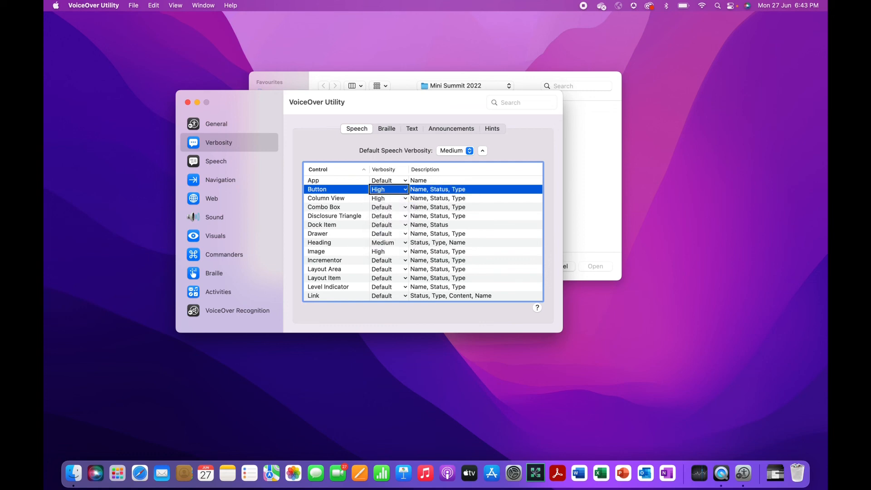
key(ctrl+alt+Right)
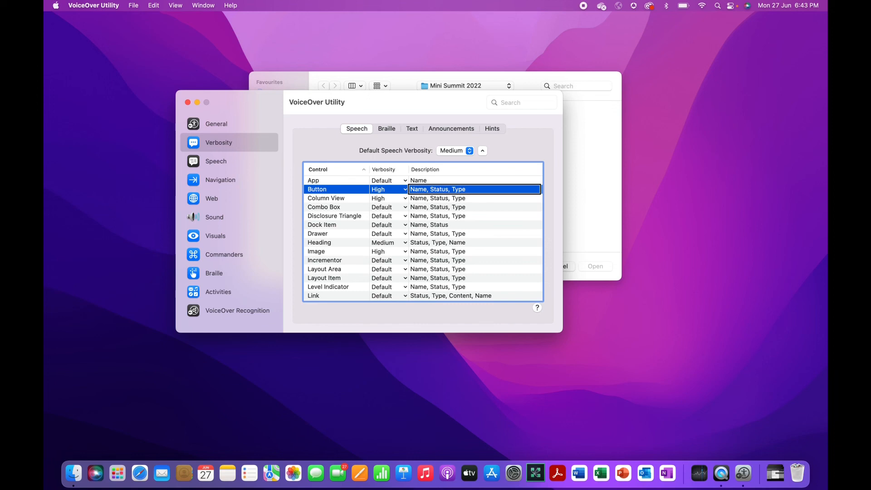
Set Button verbosity to Medium and leave the verbosity table
key(ctrl+alt+Left)
key(ctrl+alt+space)
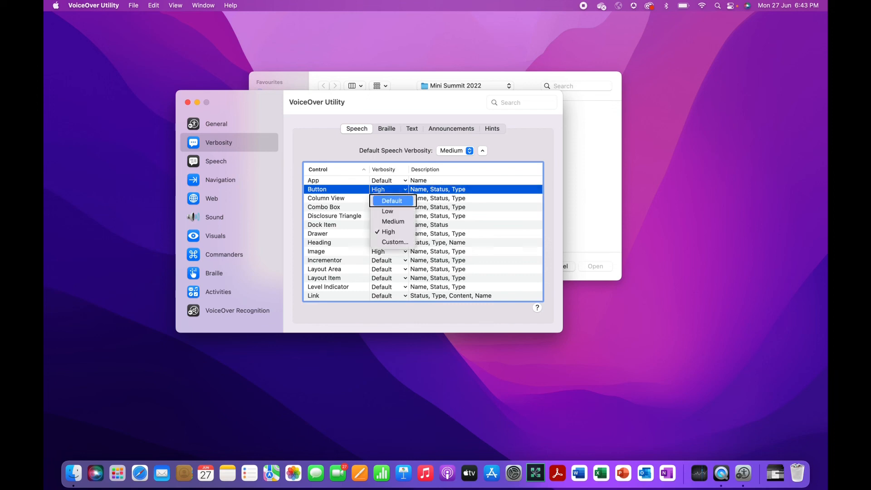
key(Down)
key(Down)
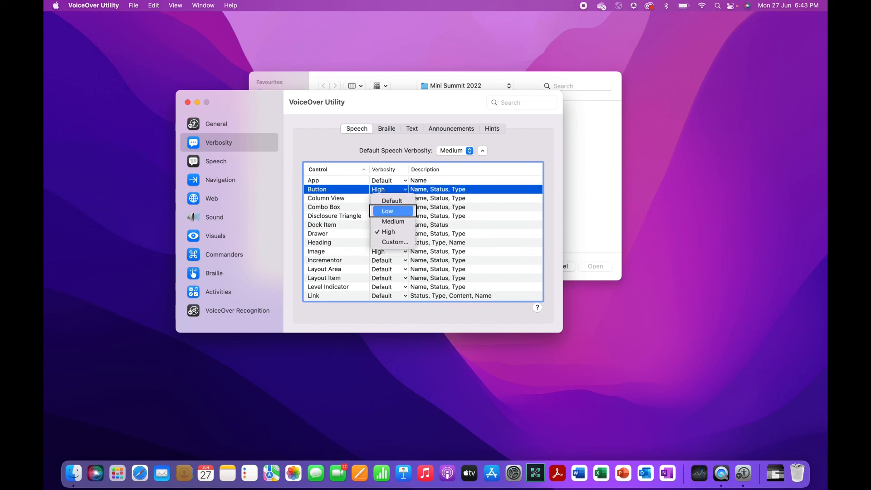
key(Return)
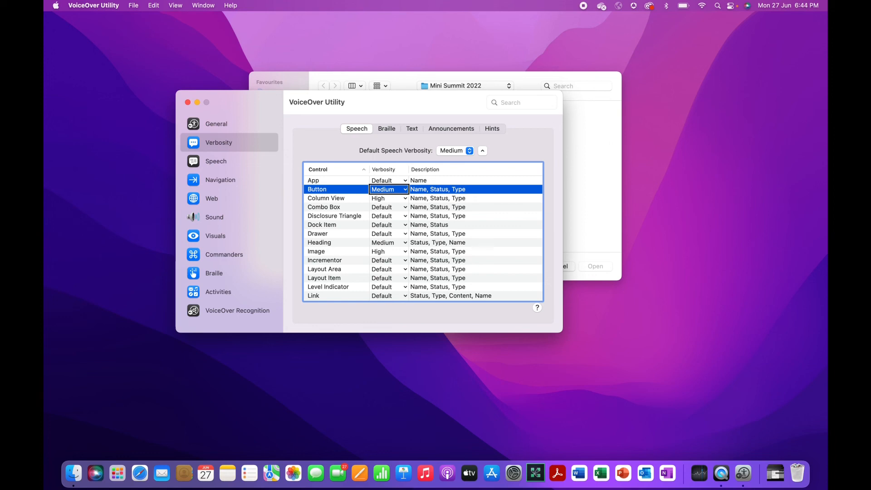
key(ctrl+alt+shift+Up)
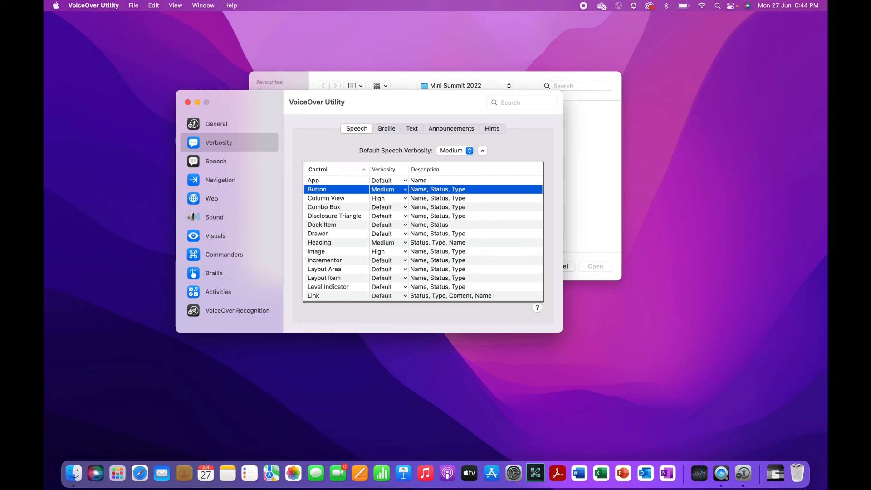